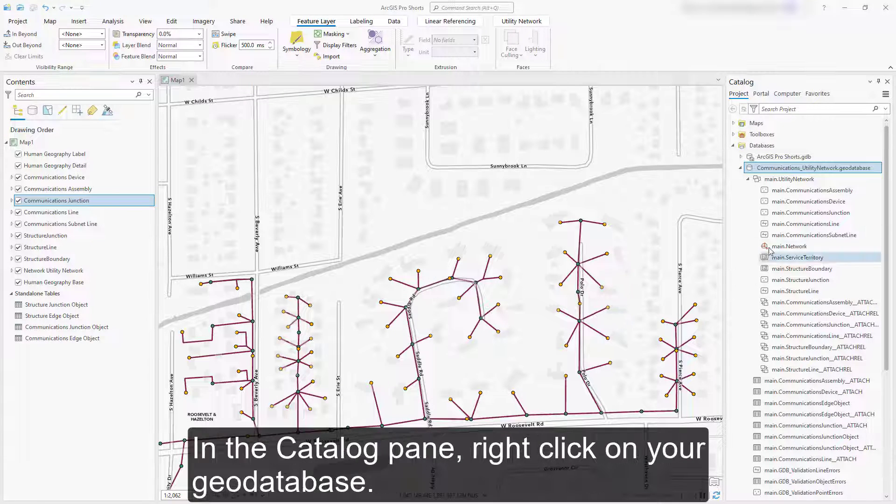
# Generate the Communications_UtilityNetwork geodatabase schema report as ProShorts_Schema in all formats.
pyautogui.rightClick(864, 169)
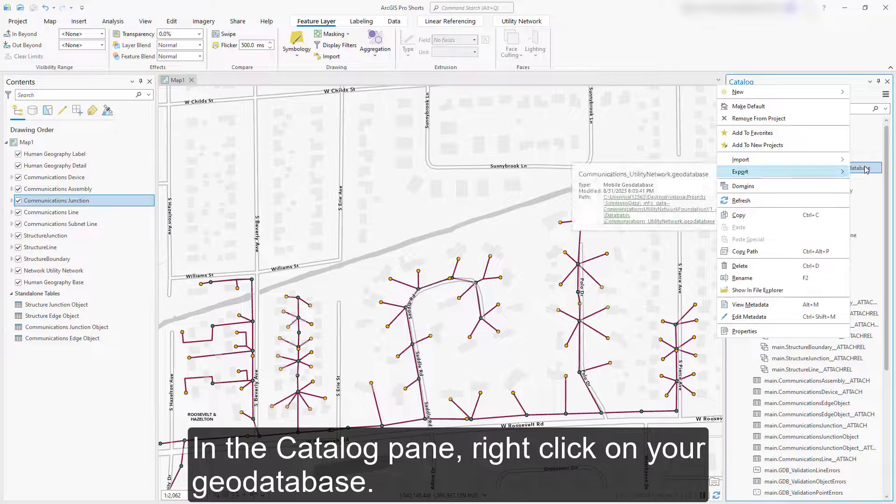
pyautogui.moveTo(803, 174)
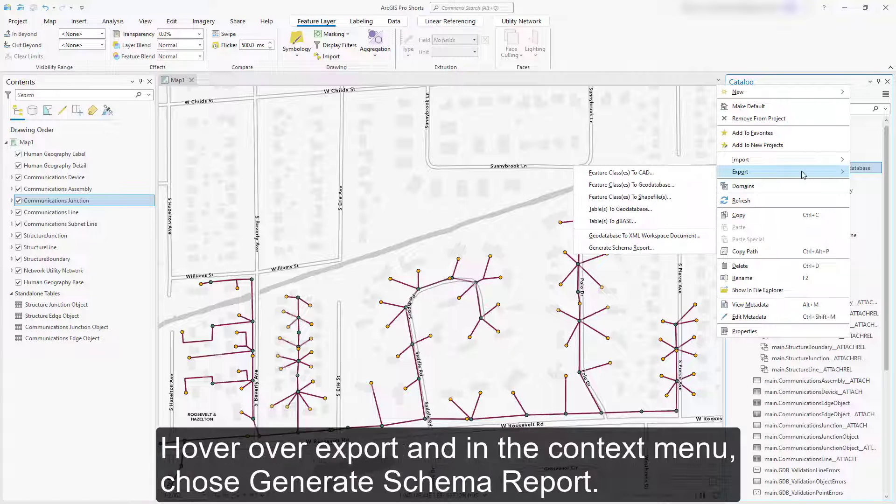
pyautogui.click(690, 247)
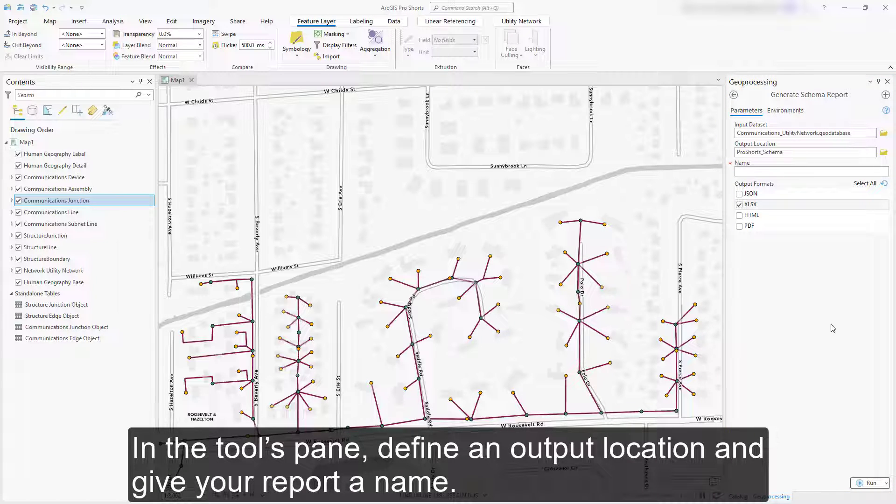
pyautogui.click(832, 169)
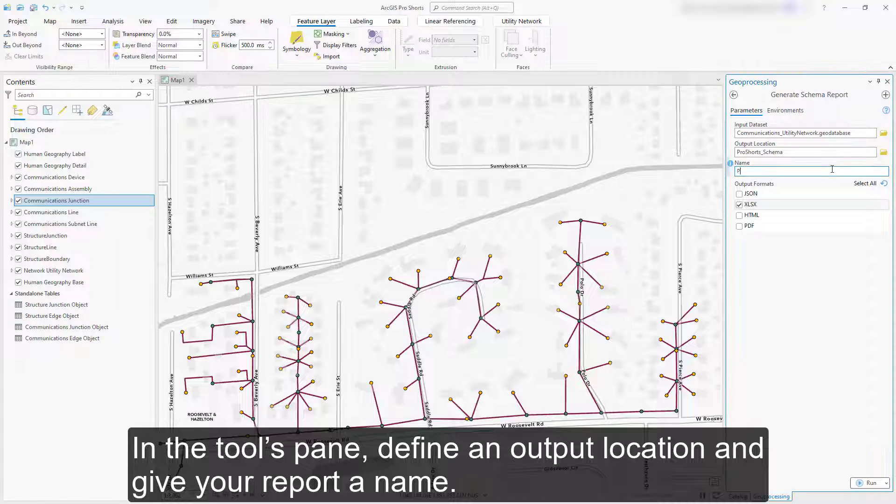
pyautogui.write('ProShorts')
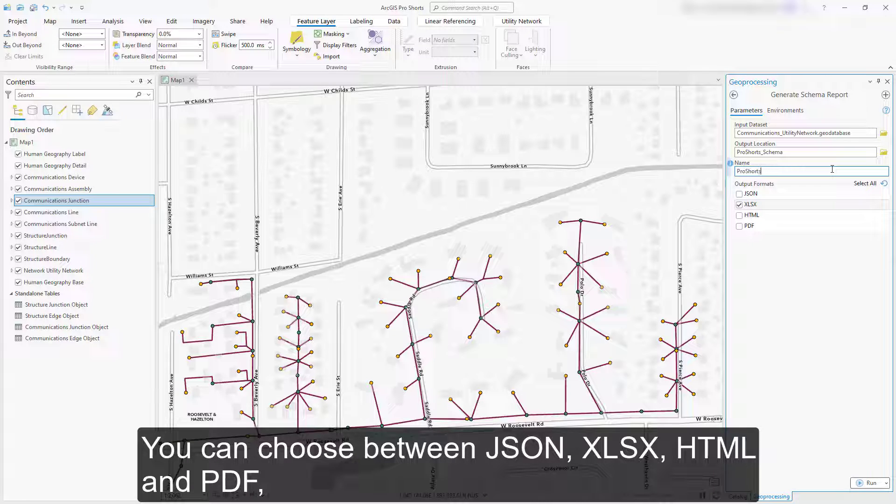
pyautogui.write('_Schema')
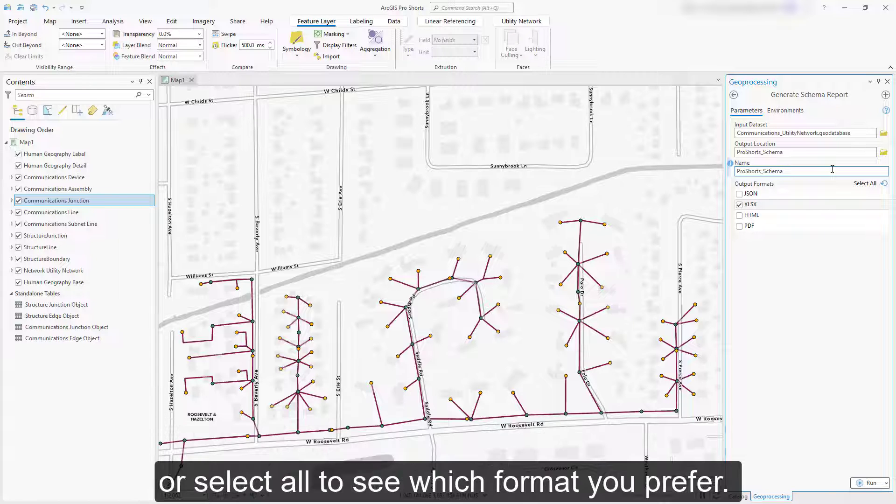
pyautogui.click(860, 185)
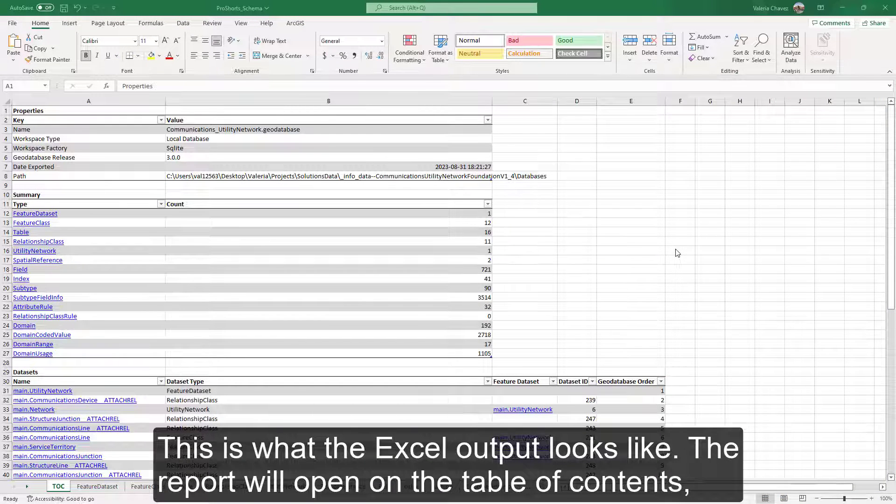
# Follow the report's hyperlinks to the FeatureClass sheet and GLOBALID field, then return to contents.
pyautogui.click(46, 223)
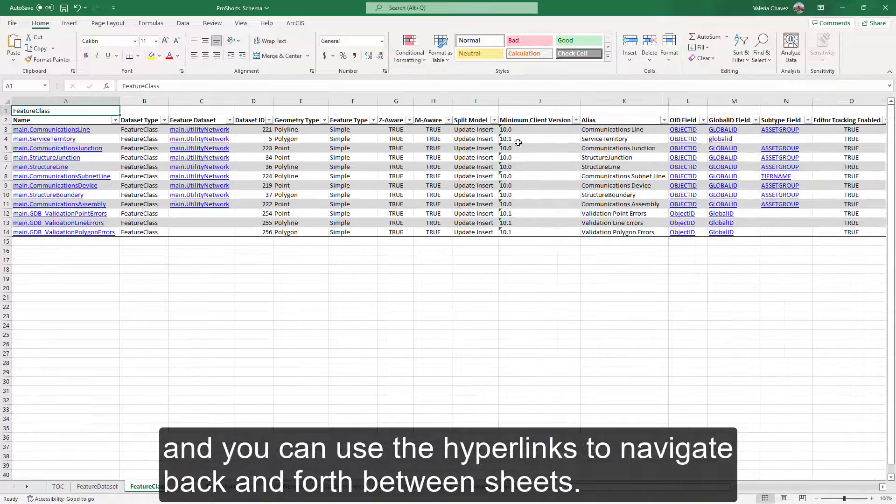
pyautogui.click(718, 131)
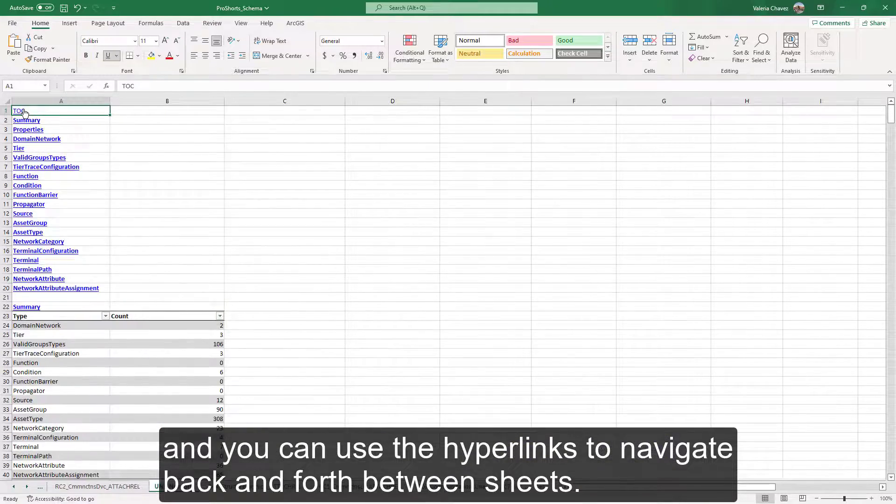
pyautogui.click(21, 111)
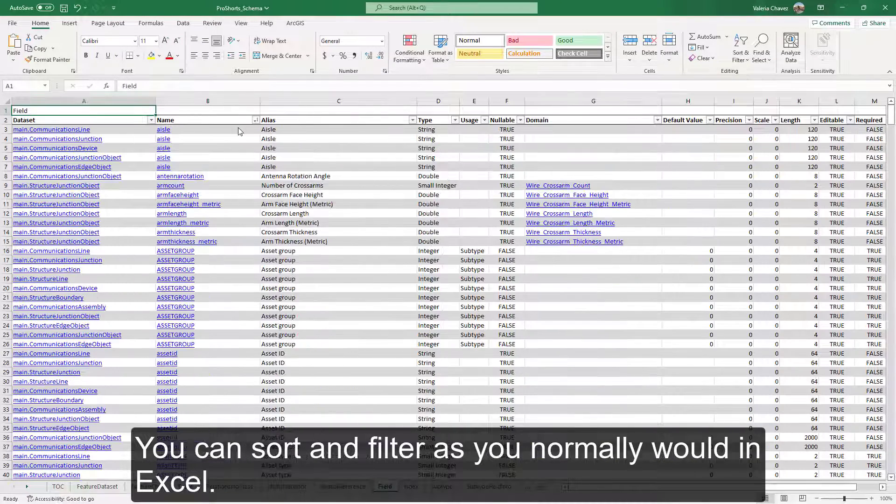
# Filter the Type column to show only Date rows, then clear the filter.
pyautogui.click(454, 120)
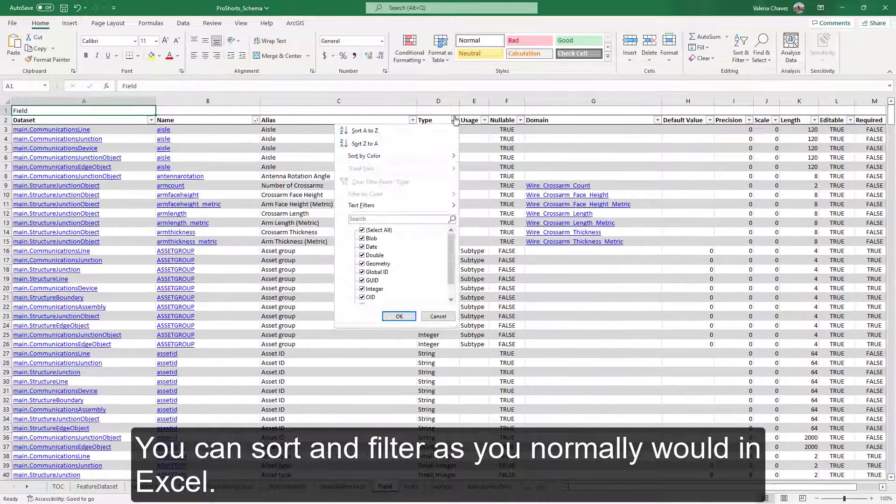
pyautogui.click(368, 226)
pyautogui.click(369, 246)
pyautogui.click(400, 317)
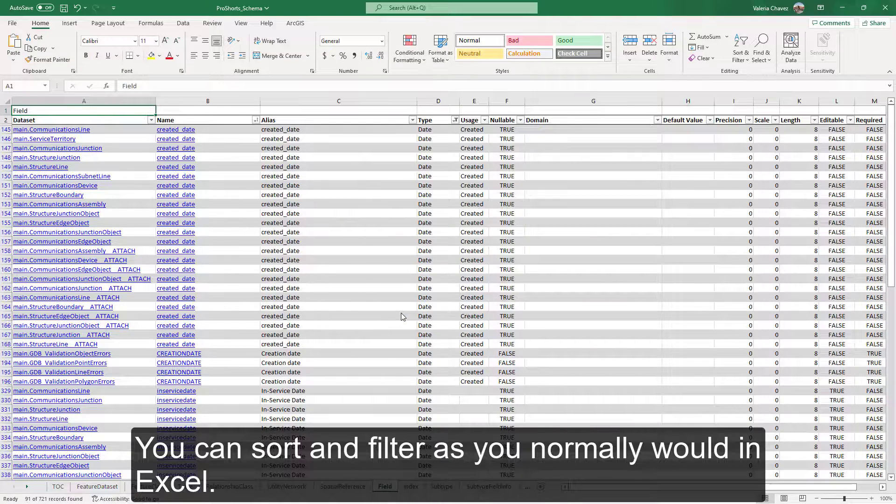
pyautogui.click(455, 120)
pyautogui.click(355, 182)
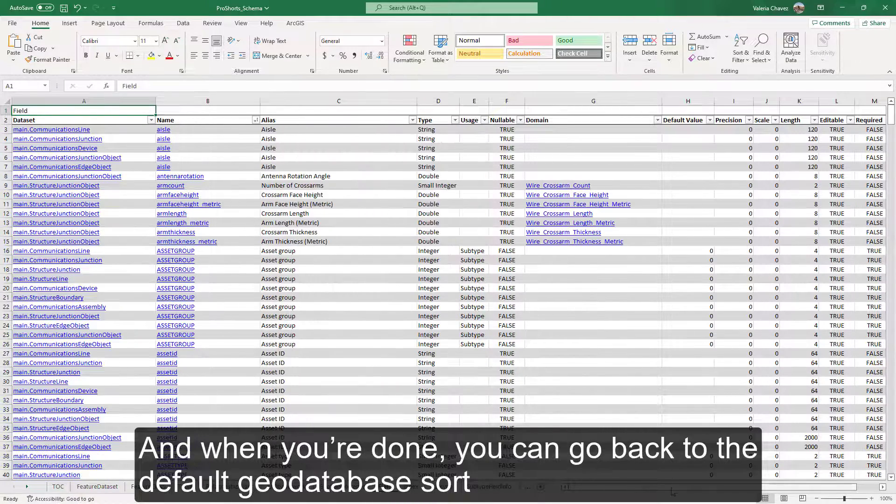
# Sort the table by Geodatabase Order from smallest to largest.
pyautogui.hscroll(2, 785, 178)
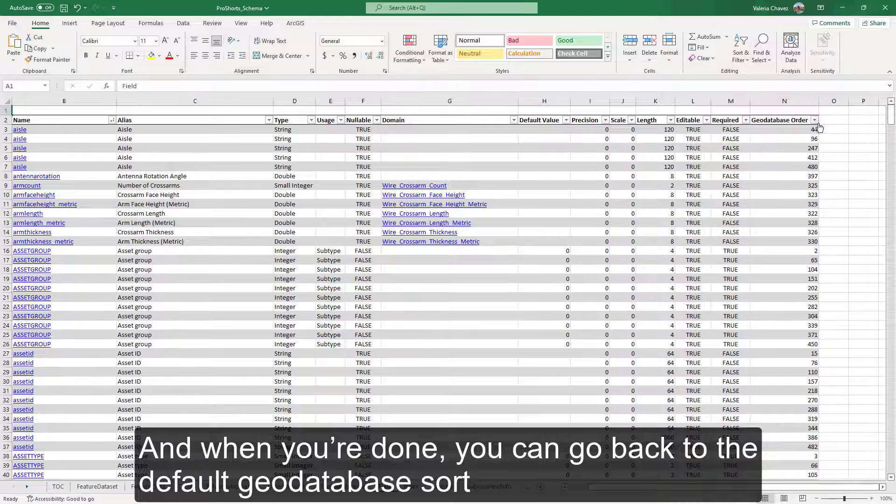
pyautogui.click(816, 121)
pyautogui.click(800, 128)
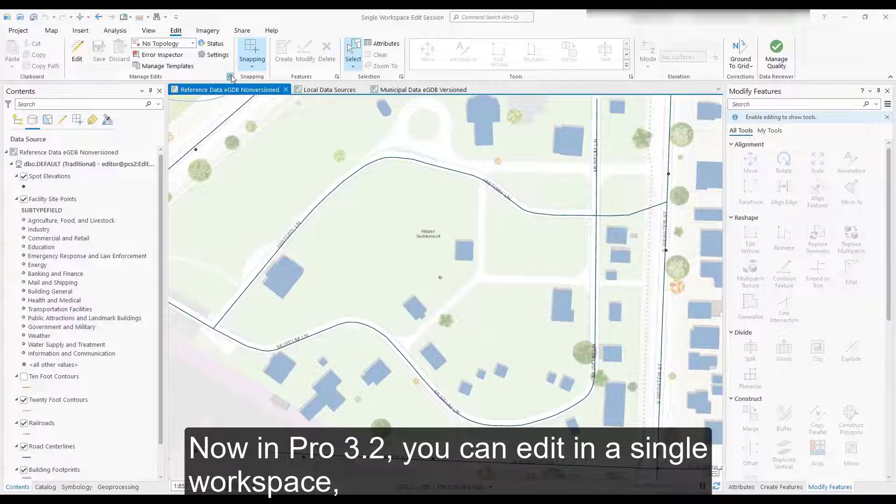
# Set the Editing options' edit session mode to Single workspace edit session.
pyautogui.click(231, 77)
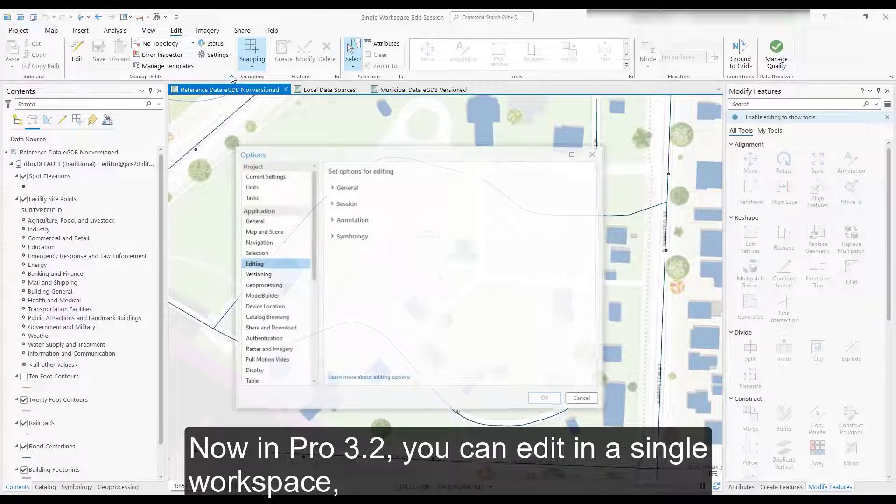
pyautogui.click(347, 204)
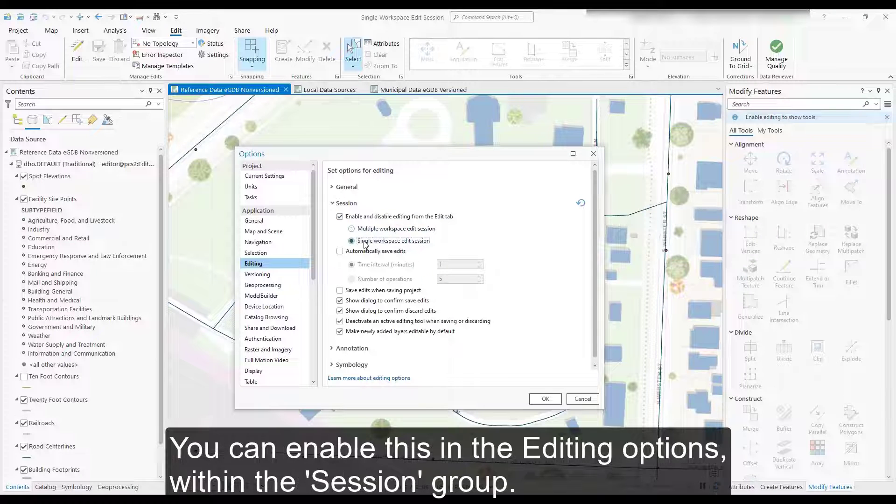
pyautogui.click(545, 400)
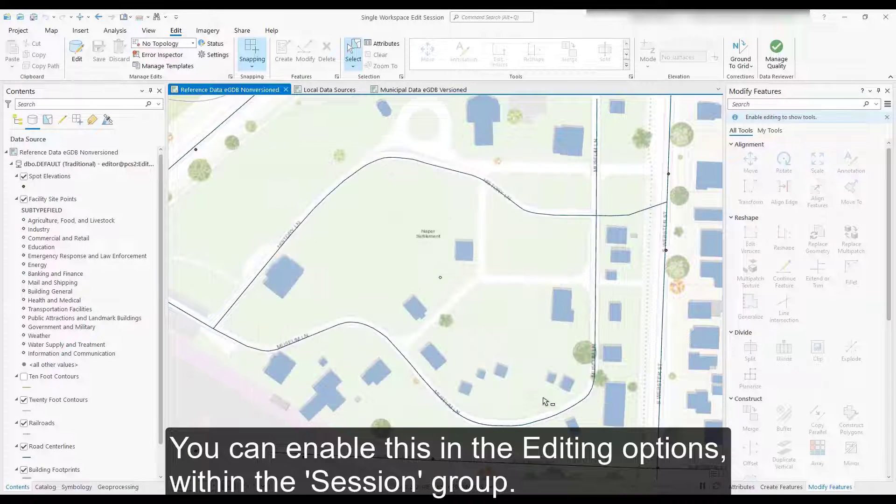
# Choose the nonversioned Enterprise Geodatabase Data workspace and start editing it.
pyautogui.click(77, 51)
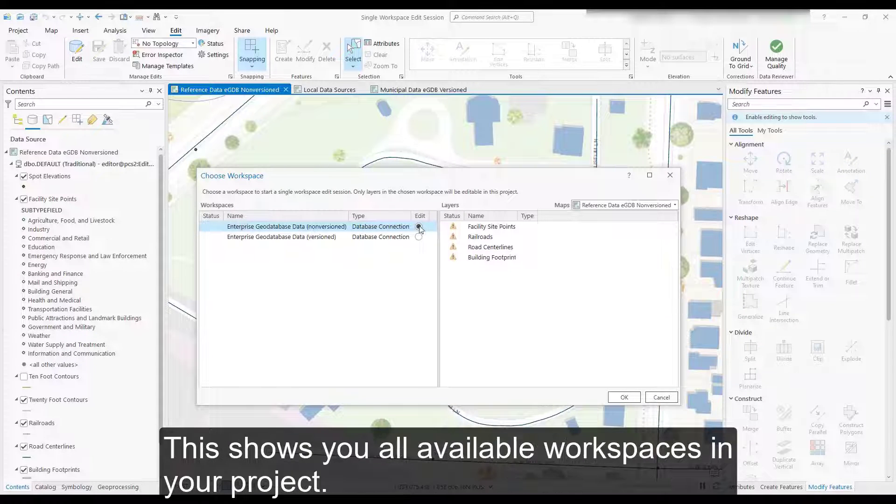
pyautogui.click(482, 227)
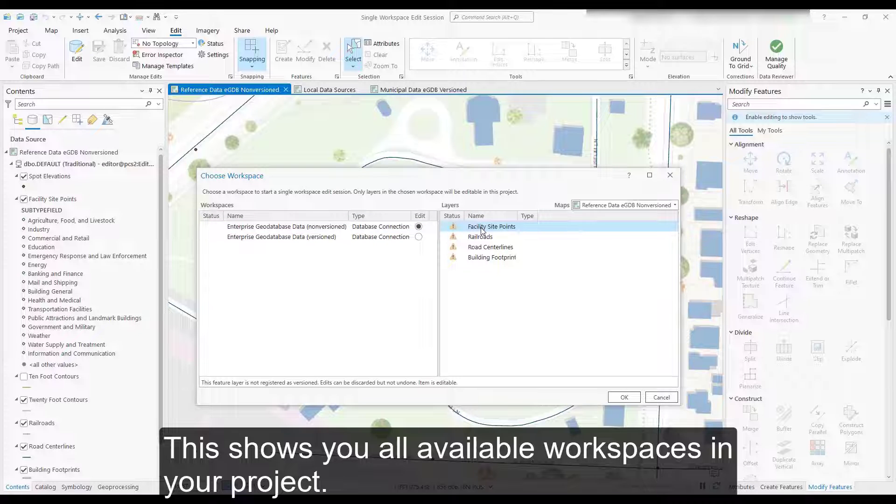
pyautogui.click(387, 237)
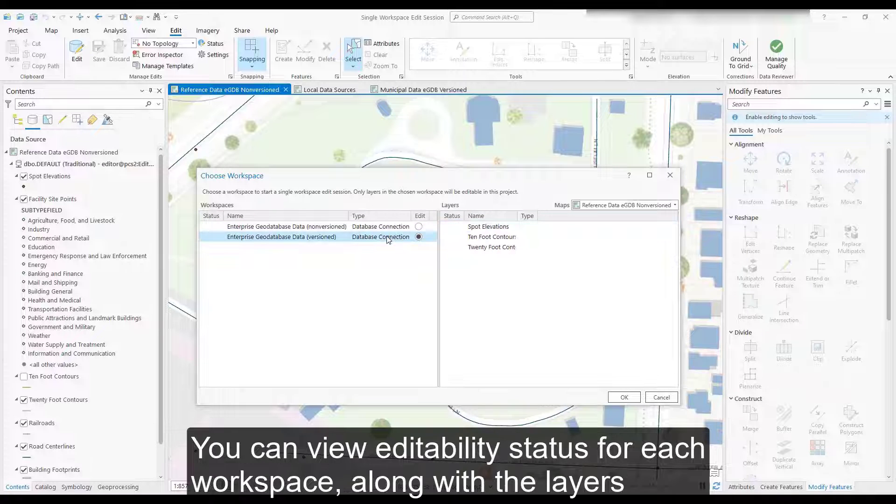
pyautogui.click(387, 231)
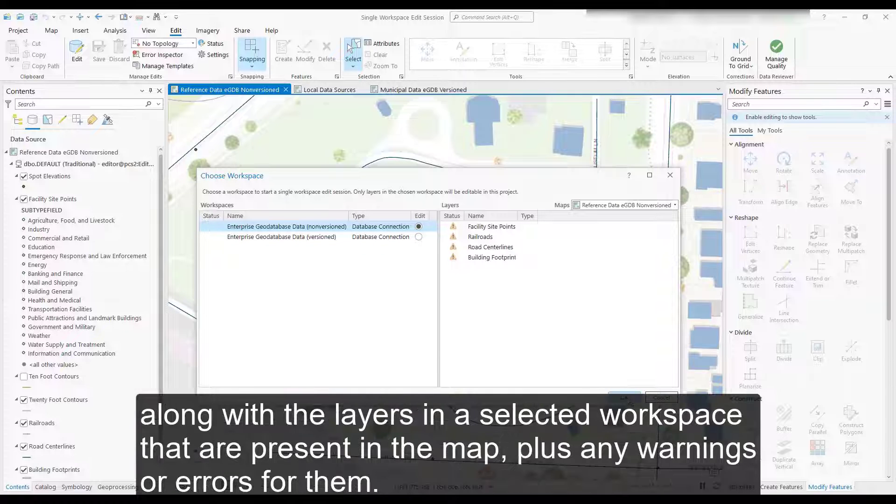
pyautogui.click(624, 397)
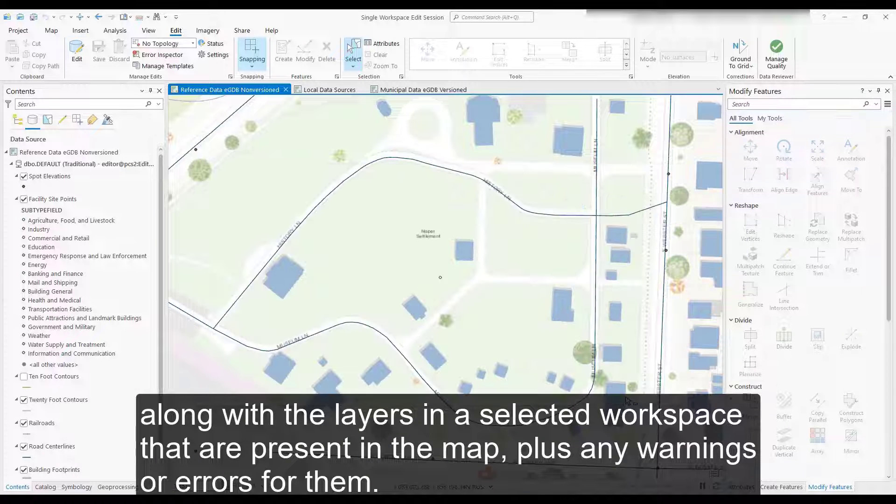
pyautogui.click(741, 487)
# Set Number of Stories to 1 and Building Height to 15 on both Museum footprints.
pyautogui.click(417, 313)
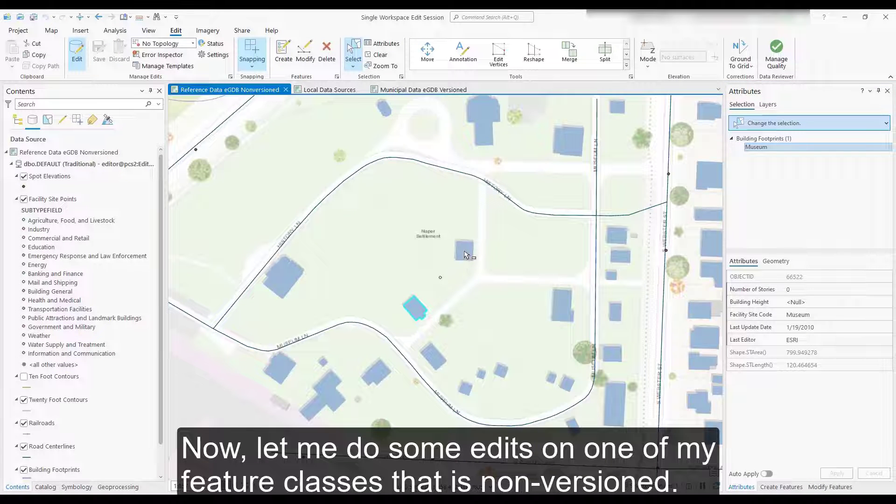
pyautogui.click(767, 138)
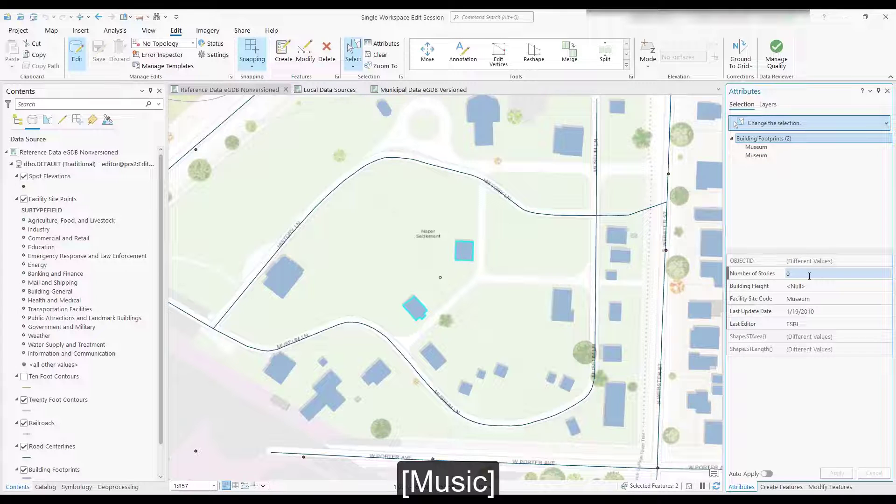
pyautogui.click(809, 274)
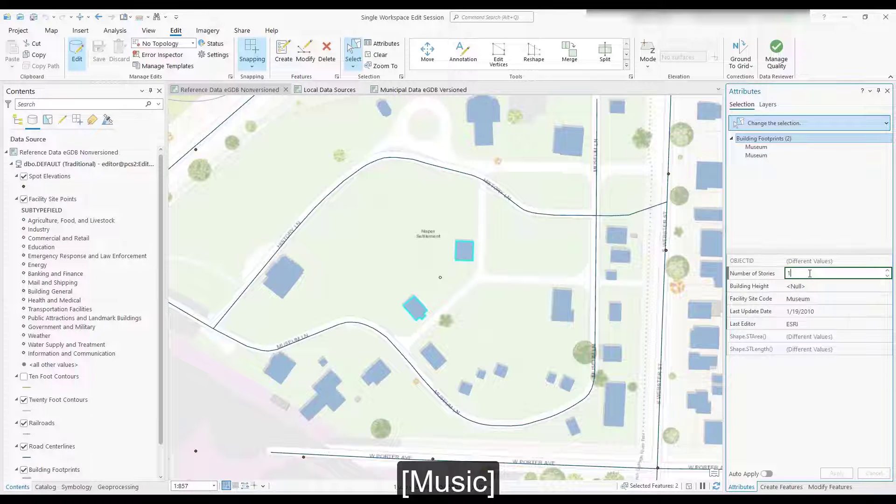
pyautogui.press('Tab')
pyautogui.write('15')
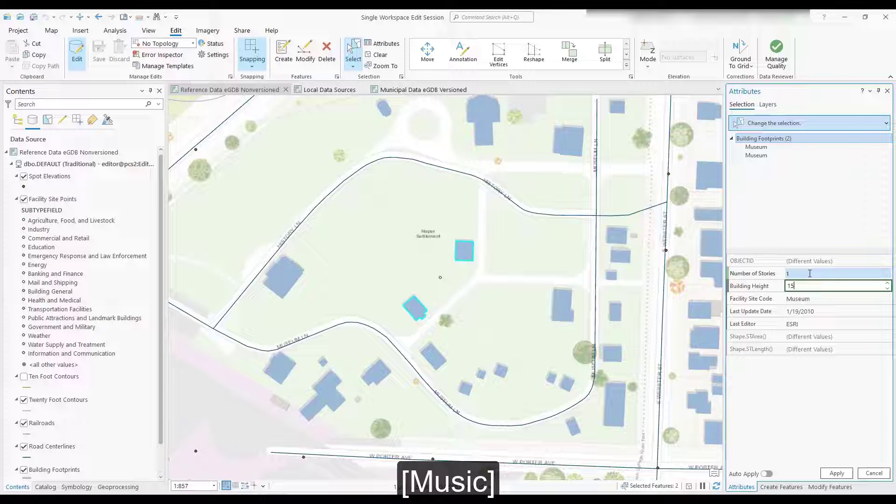
pyautogui.press('Tab')
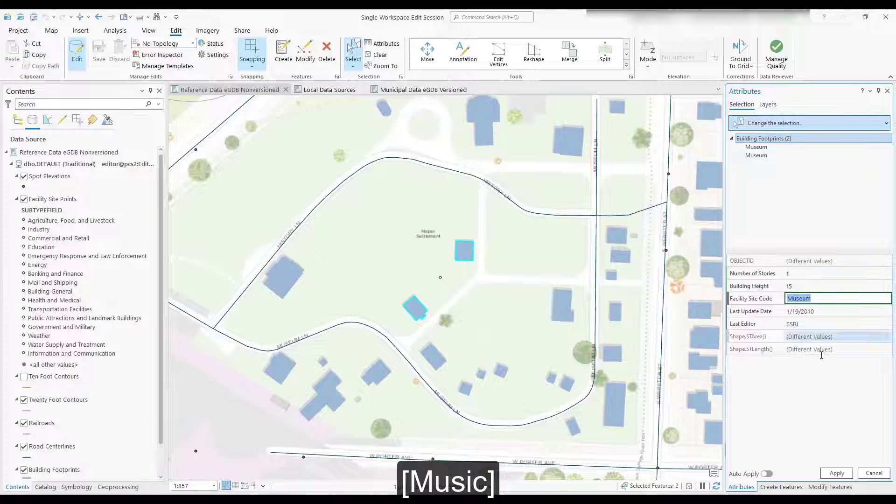
pyautogui.click(836, 473)
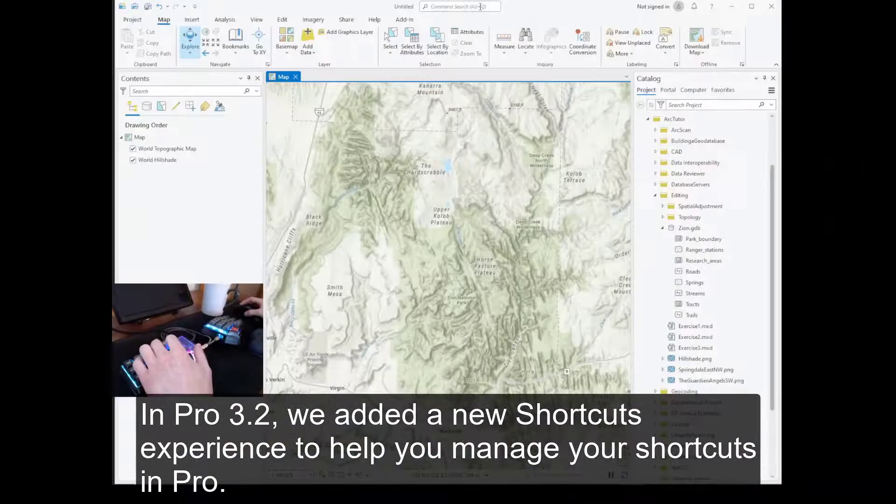
# Add a Shift+G keyboard shortcut for opening the Geoprocessing pane.
pyautogui.click(485, 7)
pyautogui.write('shortcu')
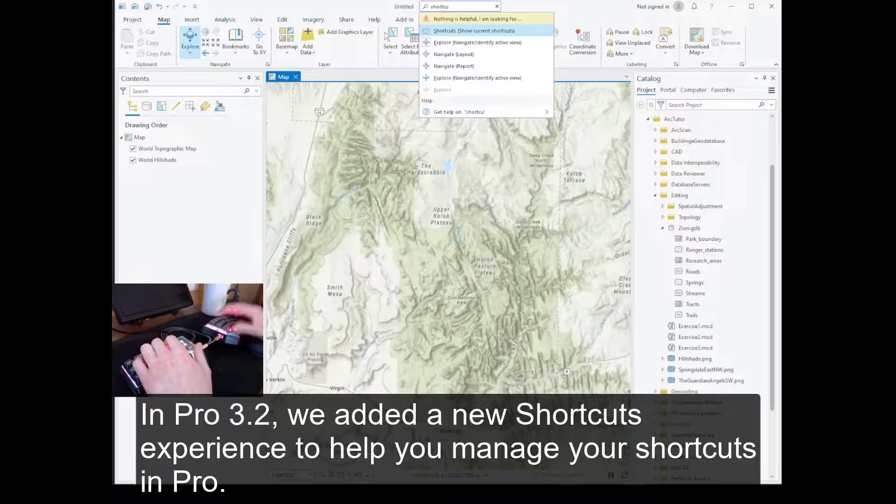
pyautogui.press('Return')
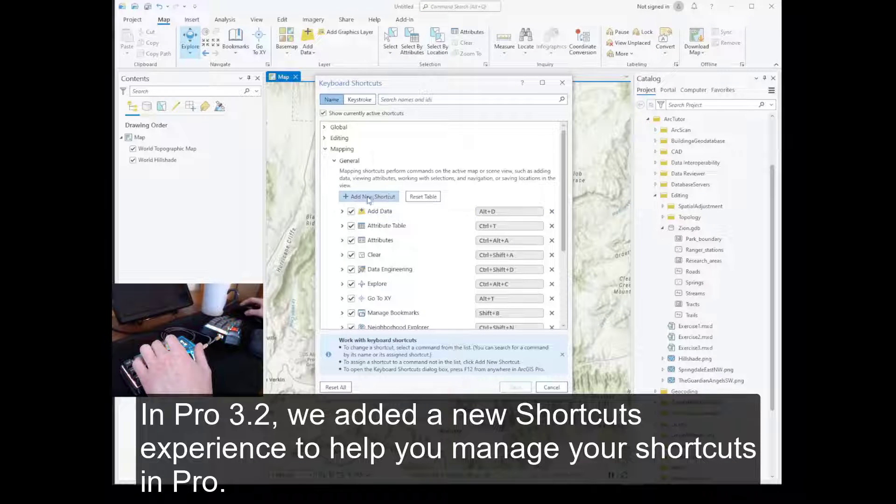
pyautogui.click(369, 197)
pyautogui.write('geo')
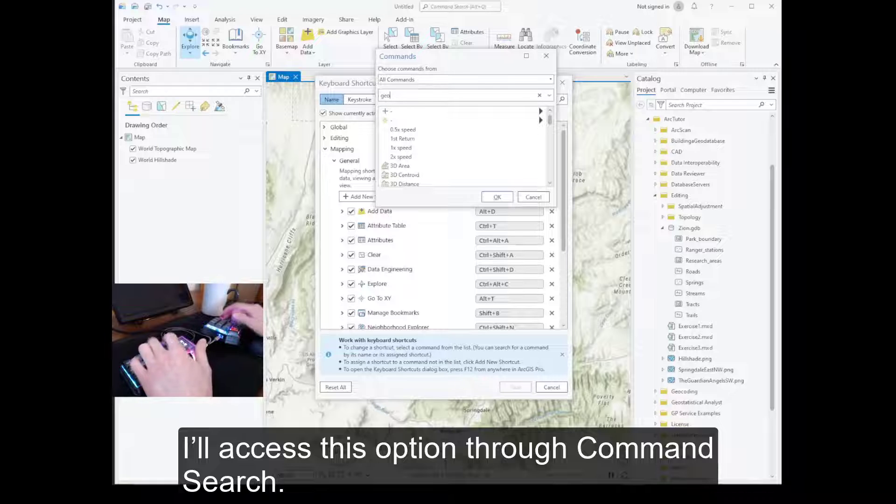
pyautogui.write('pr')
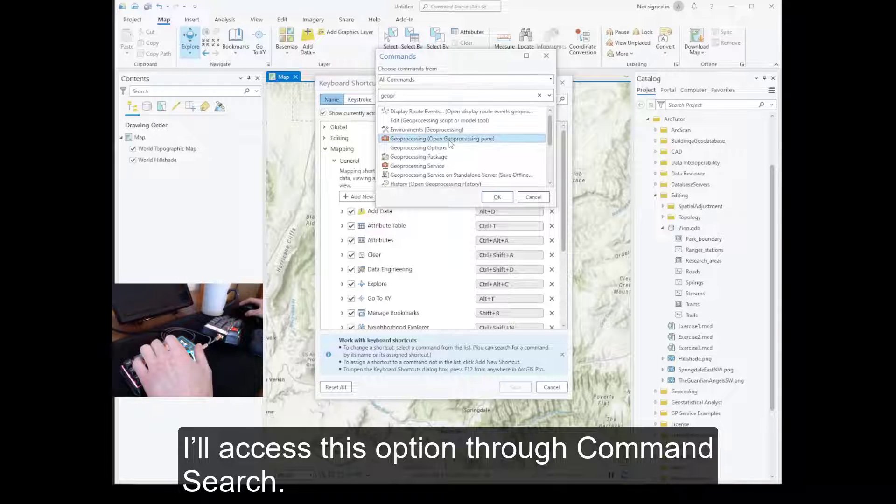
pyautogui.click(497, 197)
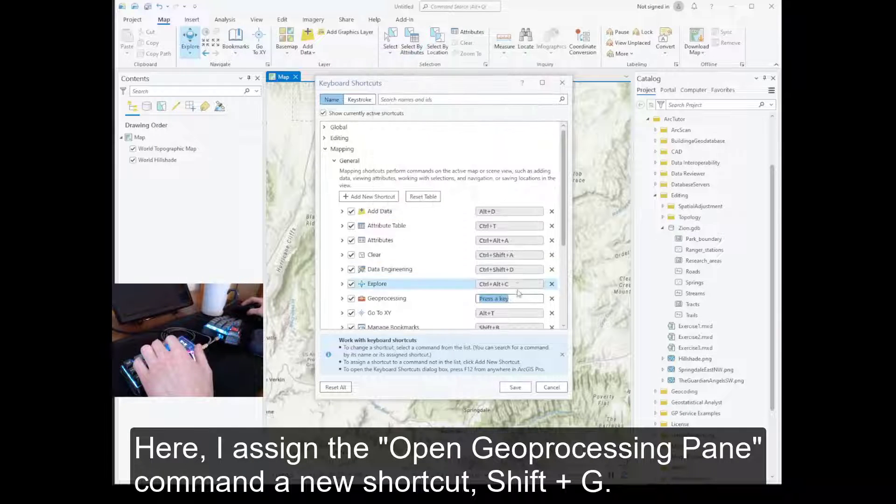
pyautogui.hotkey('shift', 'g')
# Assign Shift+T to Select By Attributes, declining Ctrl+T, and save the shortcuts.
pyautogui.scroll(-5, 501, 278)
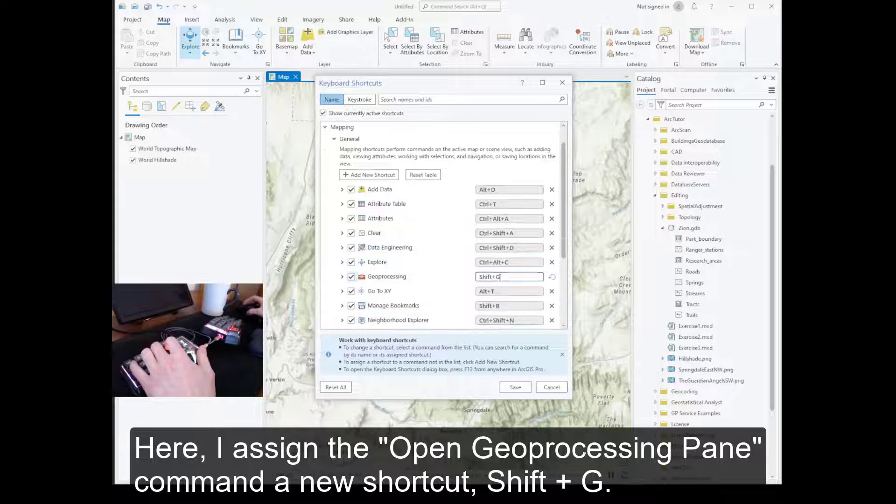
pyautogui.click(516, 277)
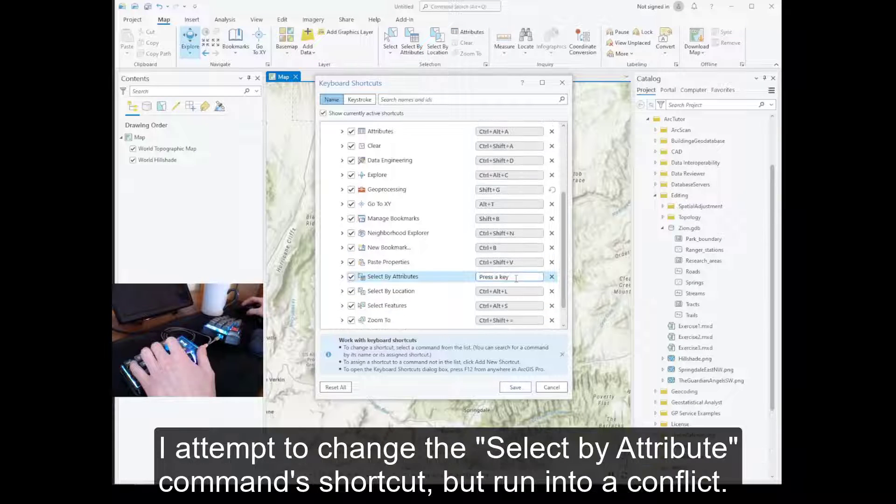
pyautogui.hotkey('ctrl', 't')
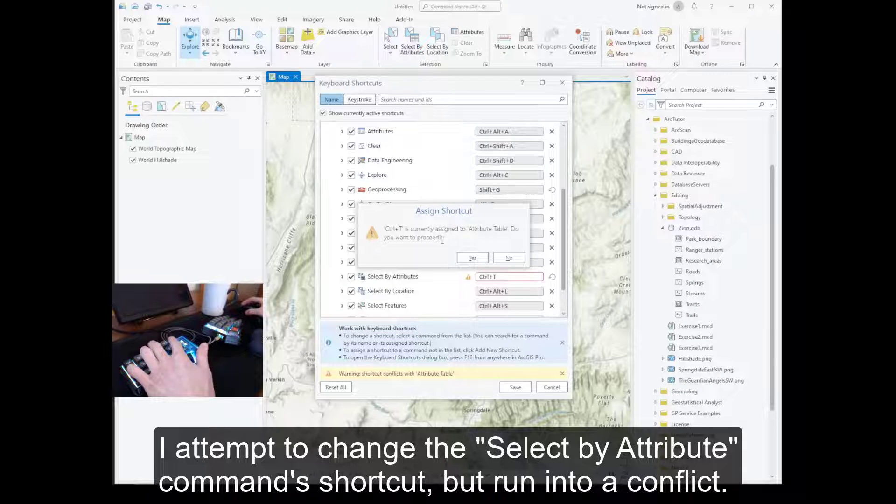
pyautogui.click(509, 258)
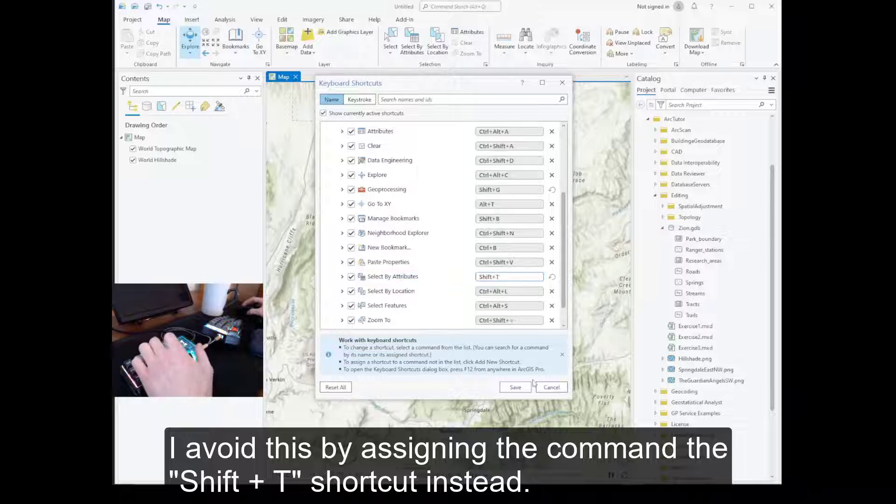
pyautogui.click(515, 387)
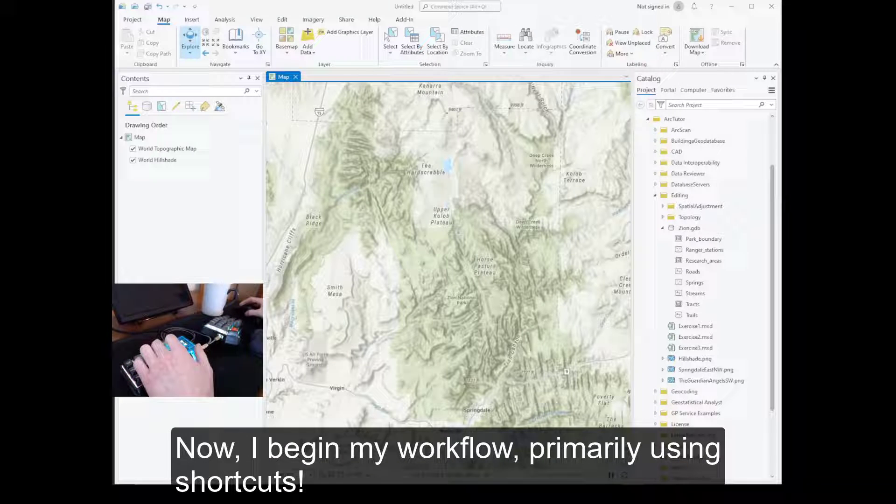
# Create a New File Geodatabase.gdb in the Editing folder with Ctrl+Shift+D.
pyautogui.click(721, 199)
pyautogui.hotkey('ctrl', 'shift', 'd')
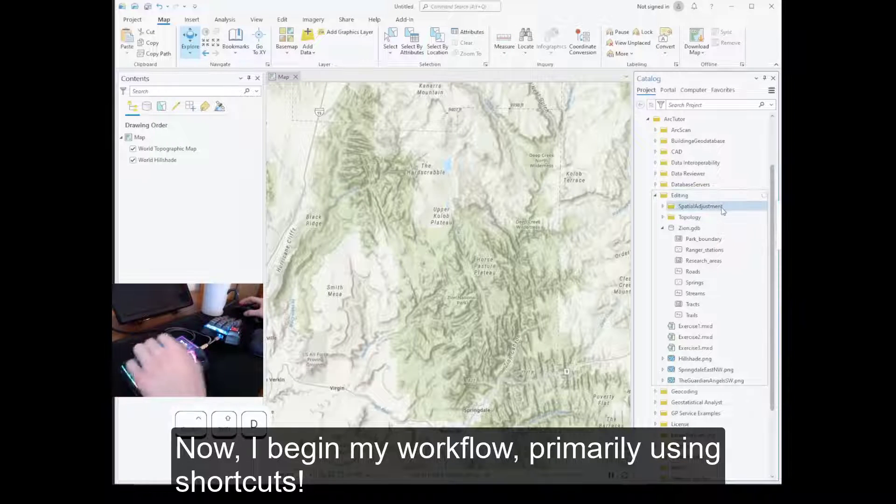
pyautogui.click(721, 251)
# Copy Park_boundary and Research_areas into New File Geodatabase.gdb and add both to the map.
pyautogui.keyDown('ctrl'); pyautogui.click(721, 273); pyautogui.keyUp('ctrl')
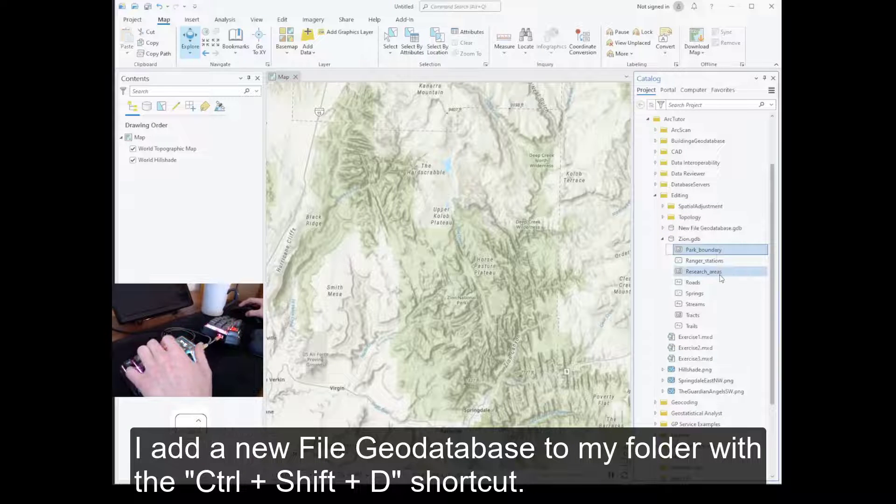
pyautogui.click(716, 228)
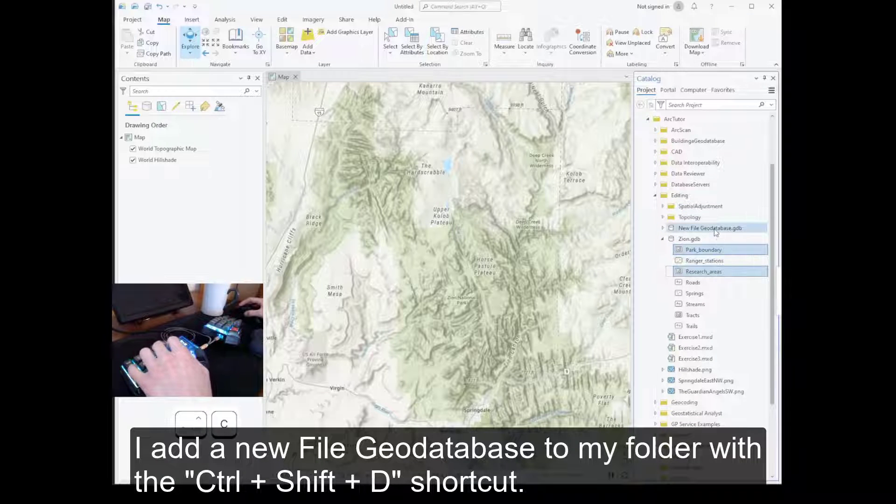
pyautogui.hotkey('ctrl', 'v')
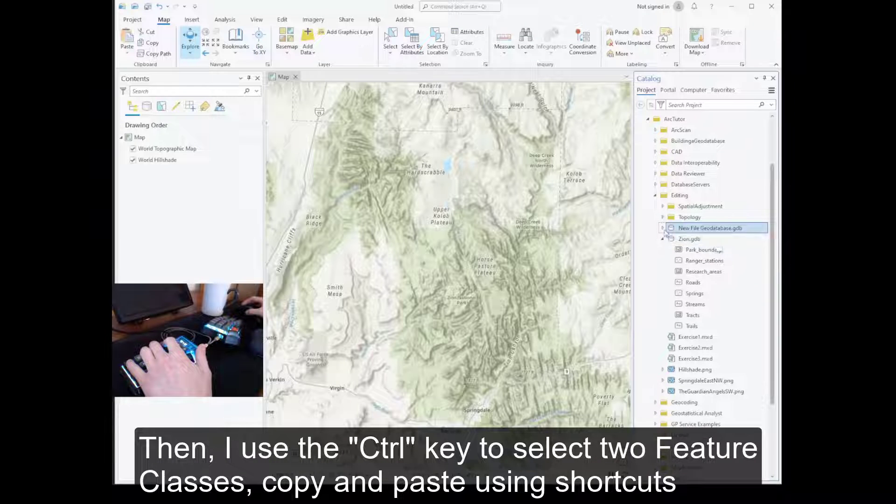
pyautogui.click(702, 239)
pyautogui.keyDown('ctrl'); pyautogui.click(704, 250); pyautogui.keyUp('ctrl')
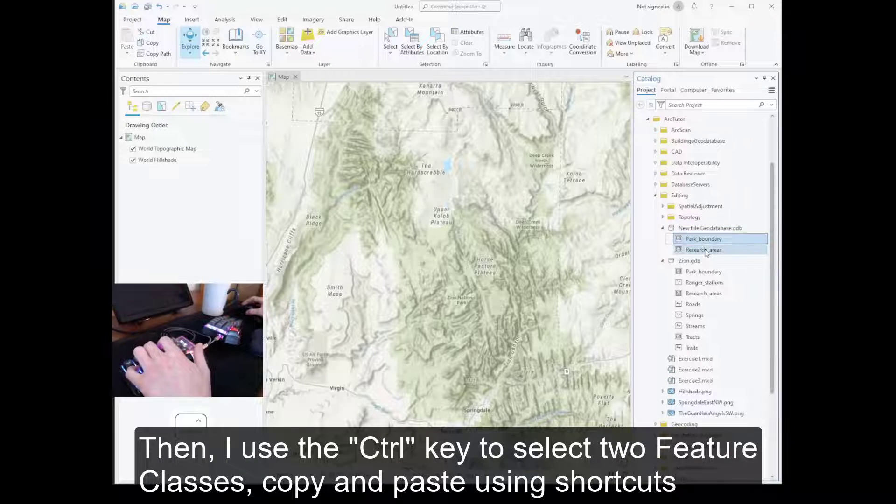
pyautogui.moveTo(493, 245); pyautogui.dragTo(492, 244)
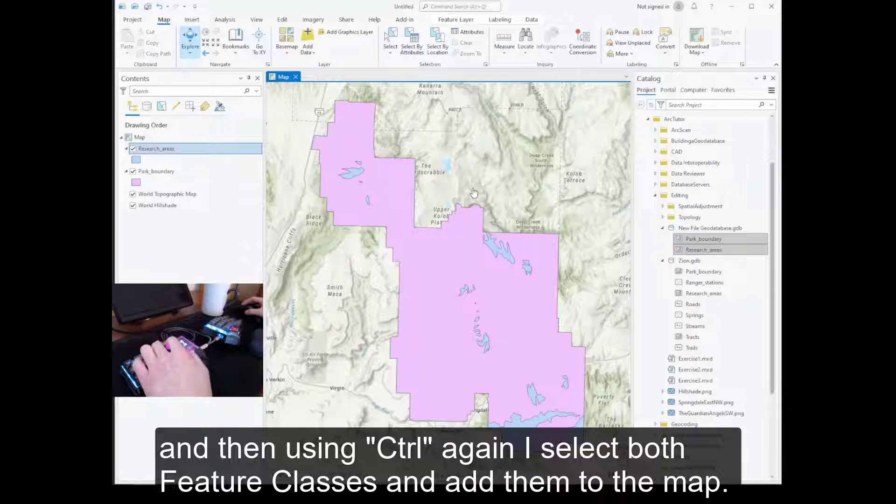
# Select the Research_areas whose NAME equals Isolated Mesa Tops.
pyautogui.hotkey('shift', 't')
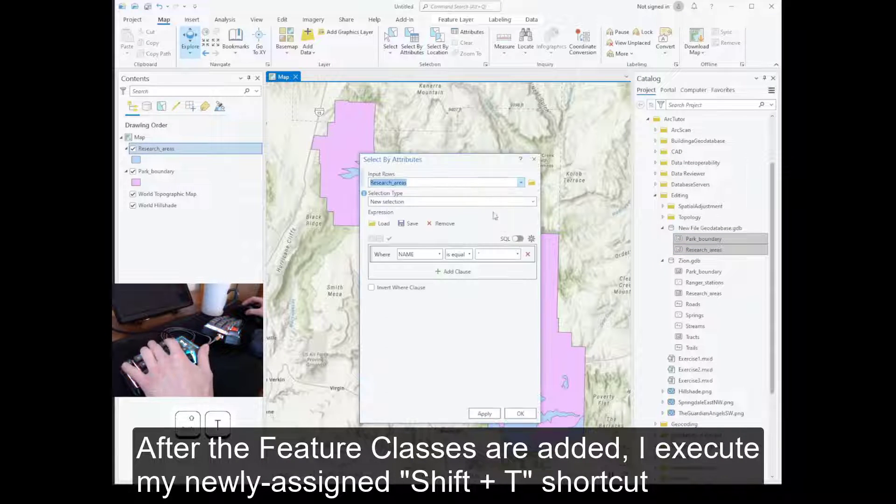
pyautogui.click(518, 254)
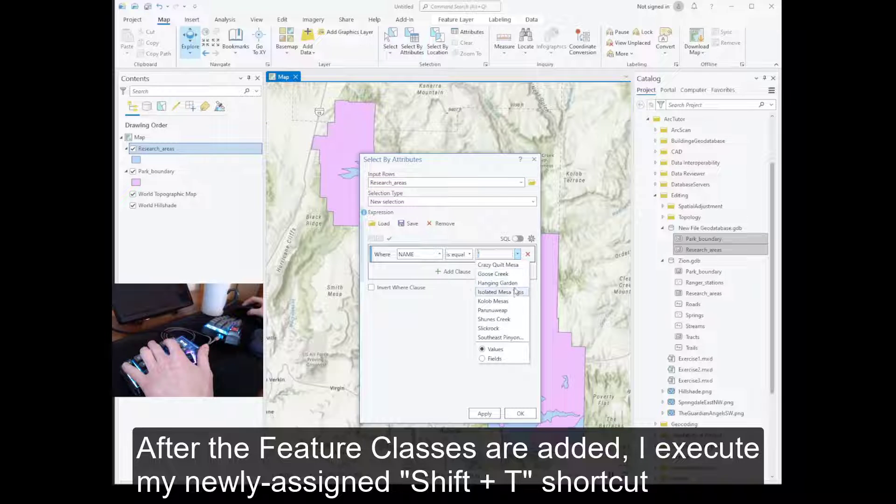
pyautogui.click(514, 292)
pyautogui.click(526, 414)
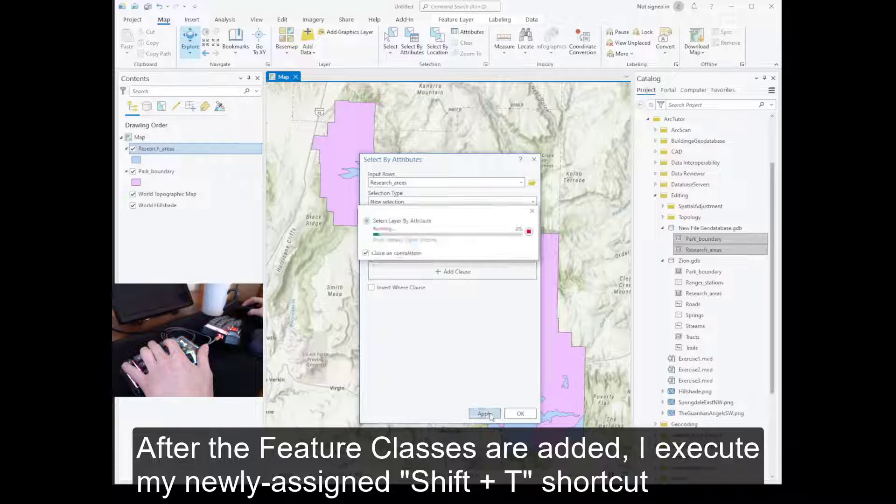
pyautogui.moveTo(464, 169); pyautogui.dragTo(302, 176)
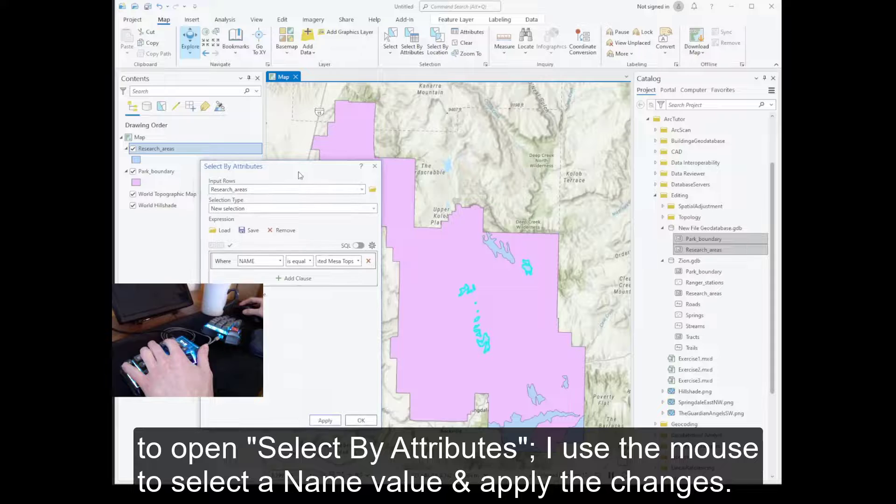
pyautogui.click(361, 420)
# Run Clip with Park_boundary as input and Research_areas as clip features, output Park_boundary_Clip.
pyautogui.hotkey('shift', 'g')
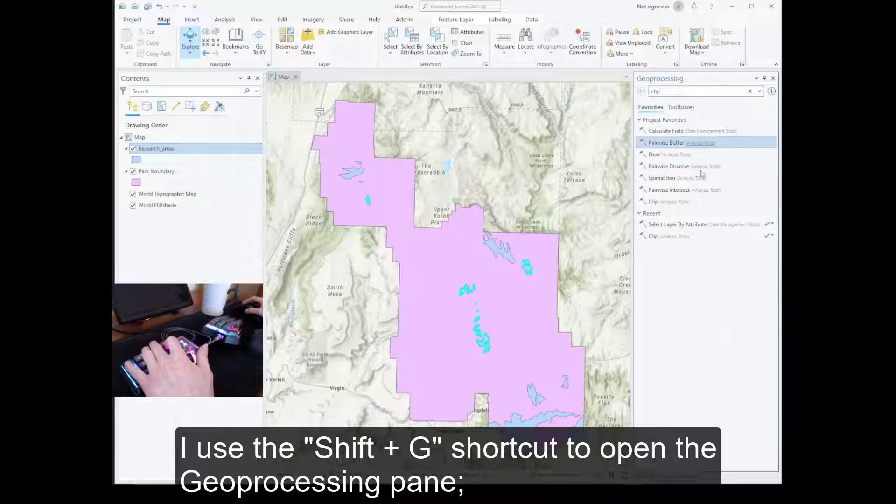
pyautogui.click(700, 203)
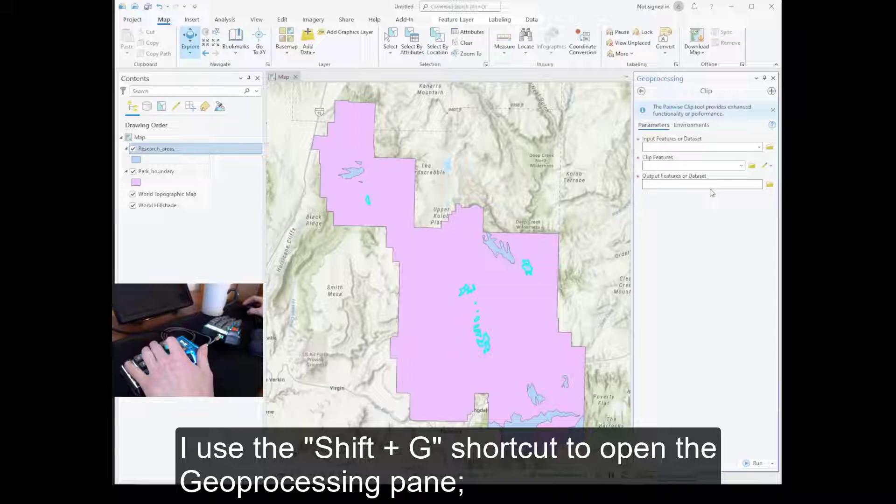
pyautogui.click(759, 147)
pyautogui.click(665, 166)
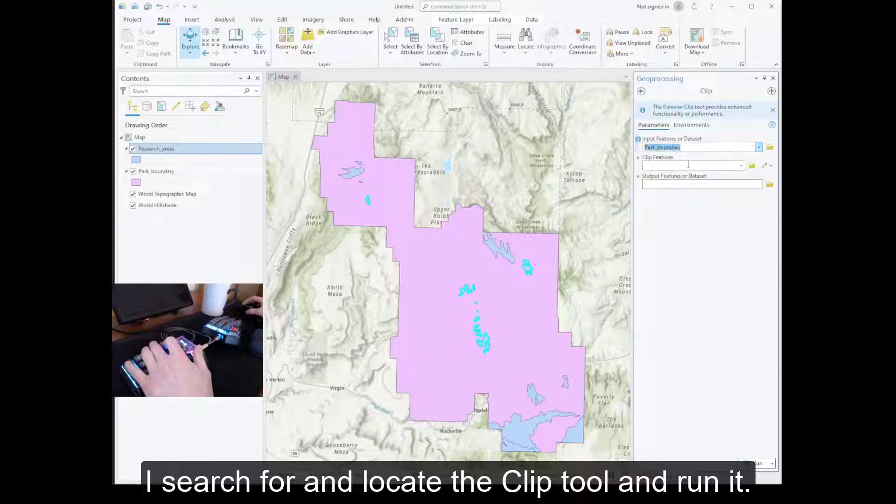
pyautogui.click(740, 166)
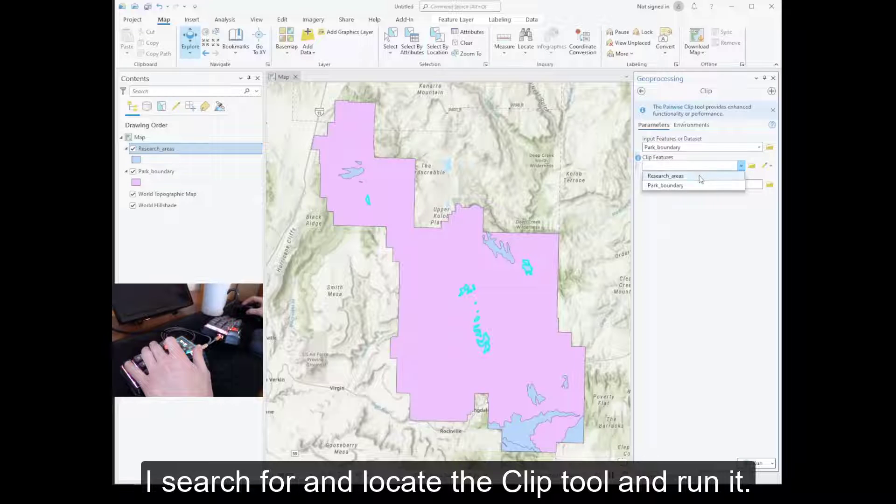
pyautogui.click(709, 174)
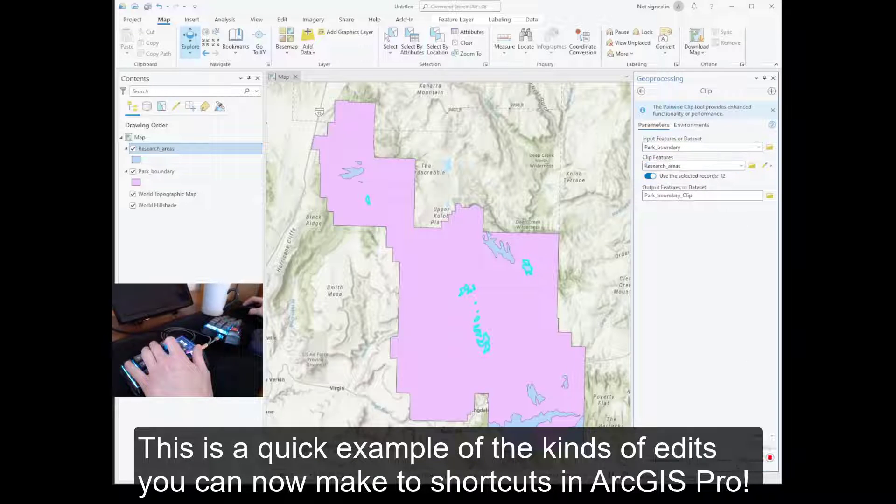
pyautogui.click(737, 349)
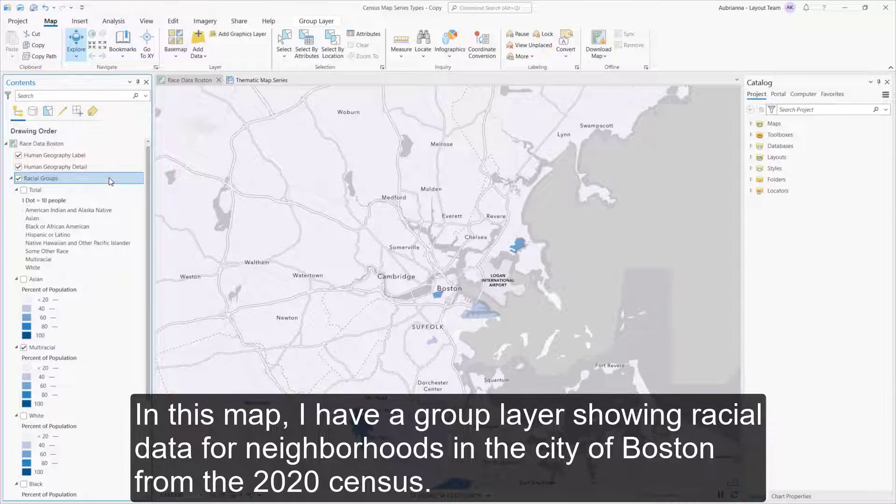
# Set Racial Groups' group type to Radio, show only Total, and switch to Thematic Map Series.
pyautogui.rightClick(108, 177)
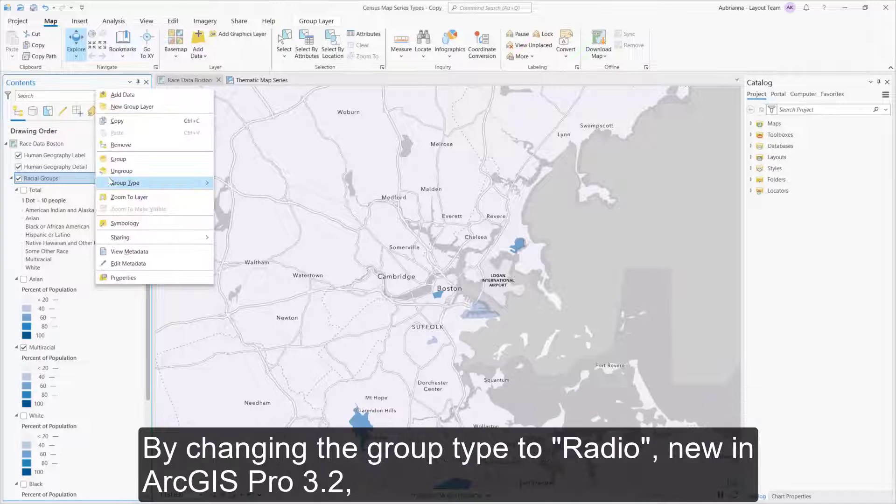
pyautogui.moveTo(151, 186)
pyautogui.click(232, 195)
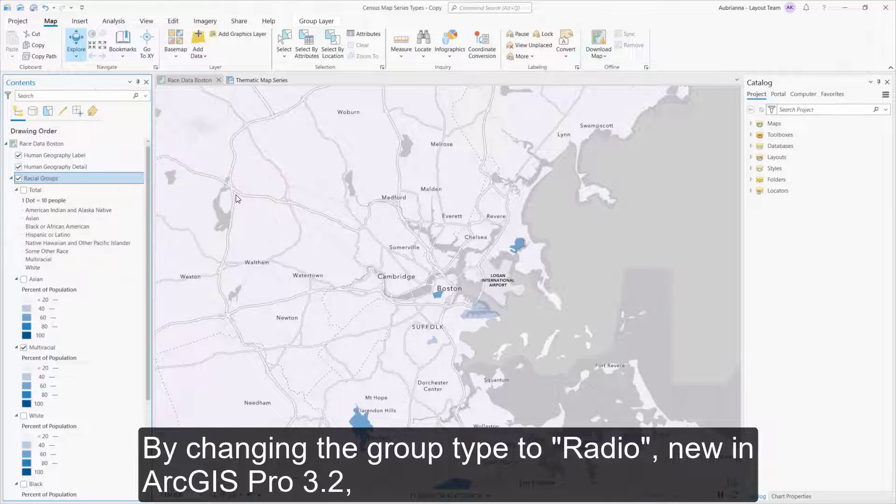
pyautogui.click(26, 279)
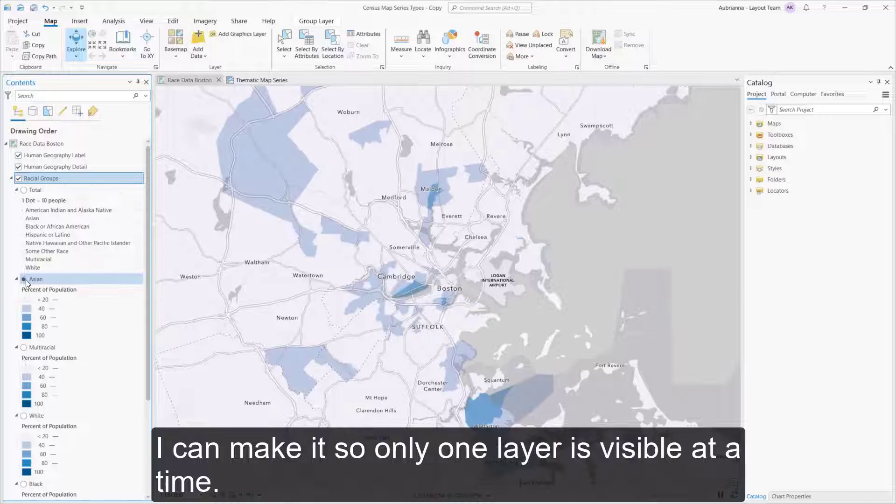
pyautogui.click(23, 190)
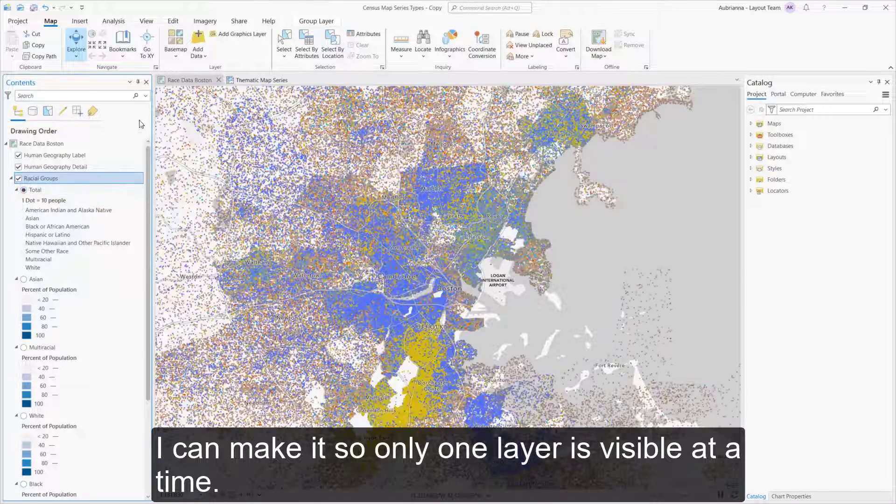
pyautogui.click(254, 81)
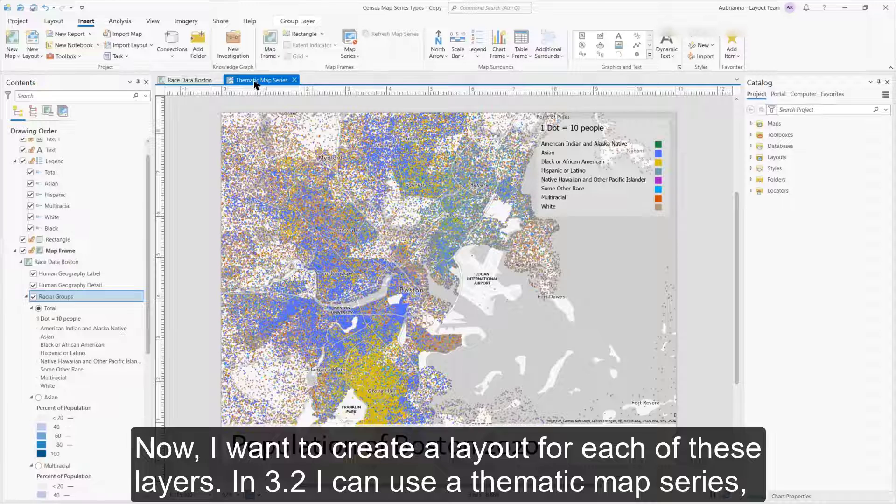
# Insert a thematic map series using Racial Groups as the radio group layer.
pyautogui.click(350, 50)
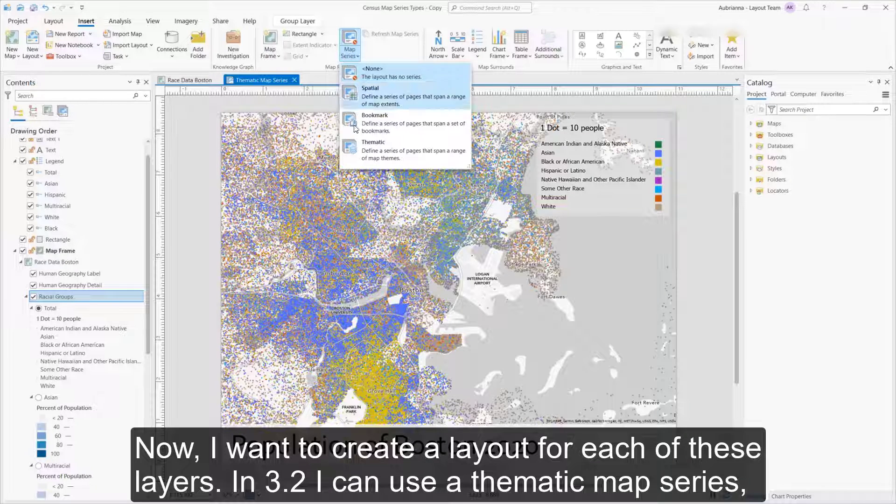
pyautogui.click(364, 153)
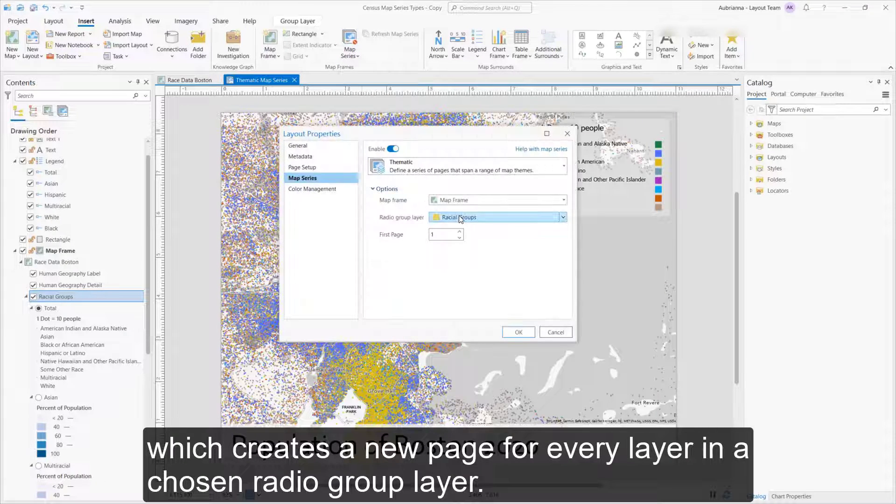
pyautogui.click(518, 333)
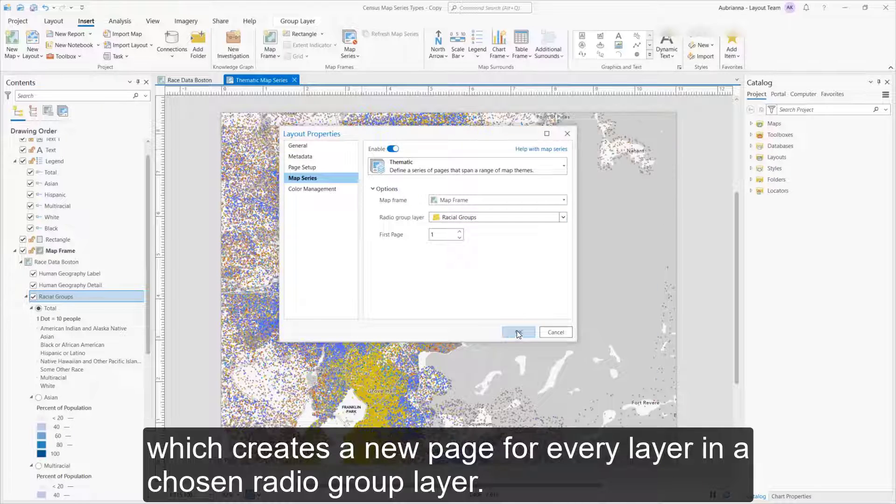
# Browse the series' Asian, White and Black pages.
pyautogui.doubleClick(38, 166)
pyautogui.doubleClick(35, 190)
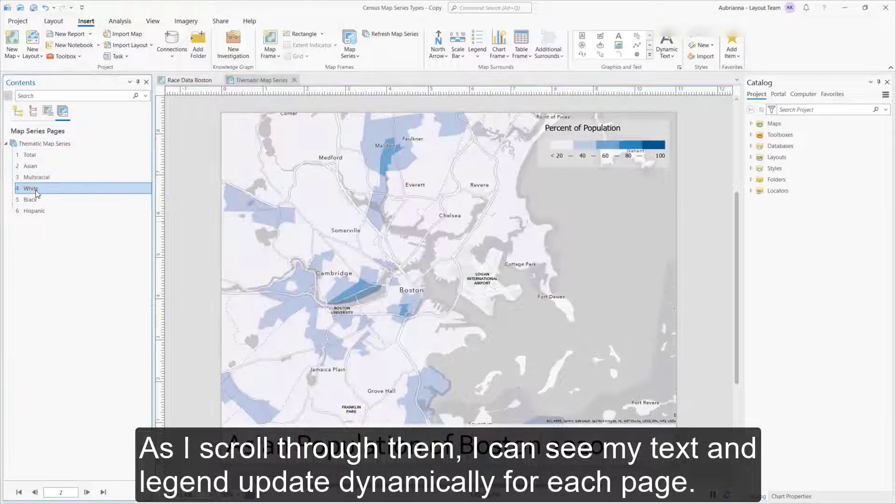
pyautogui.doubleClick(35, 201)
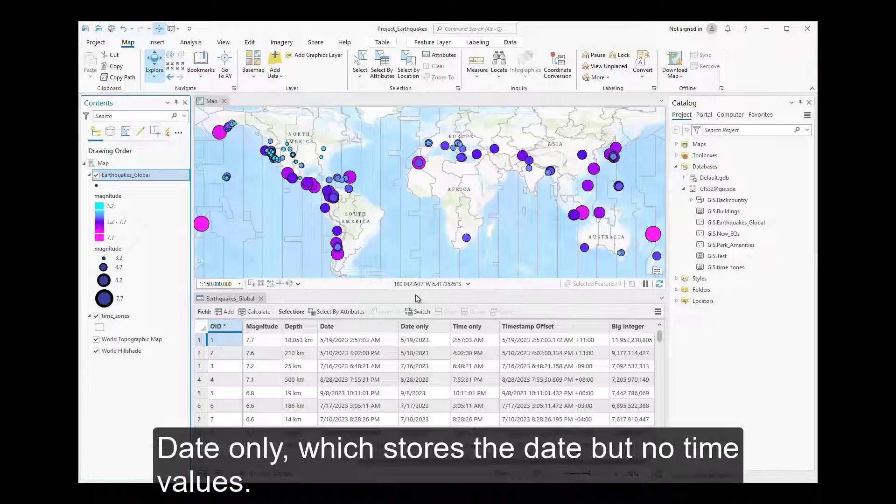
# Inspect the Date Only, Time Only, Timestamp Offset and Big Integer columns of Earthquakes_Global.
pyautogui.click(438, 326)
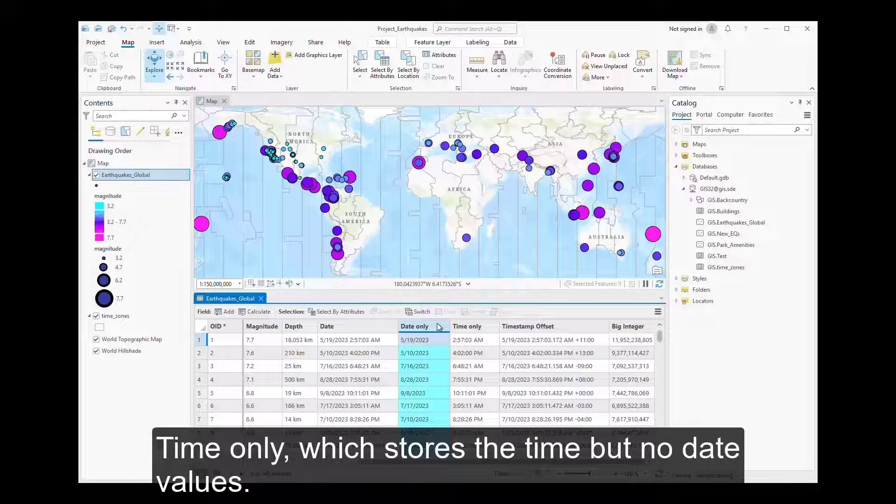
pyautogui.click(486, 328)
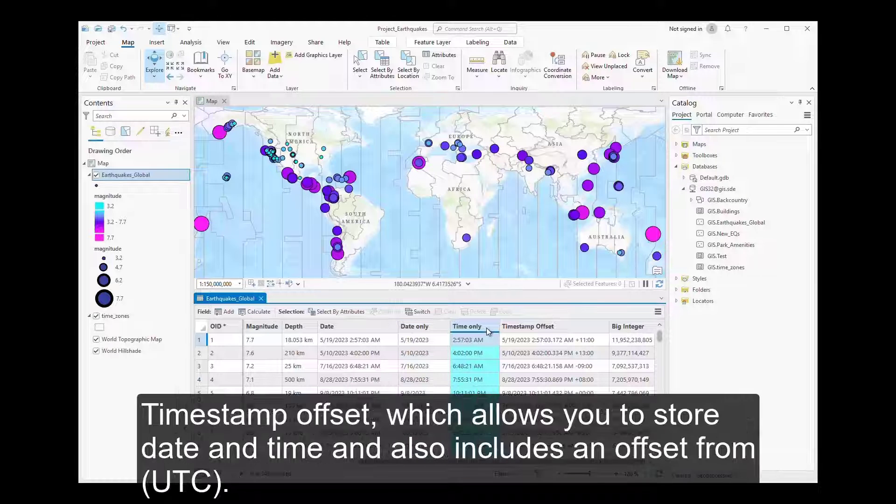
pyautogui.click(581, 332)
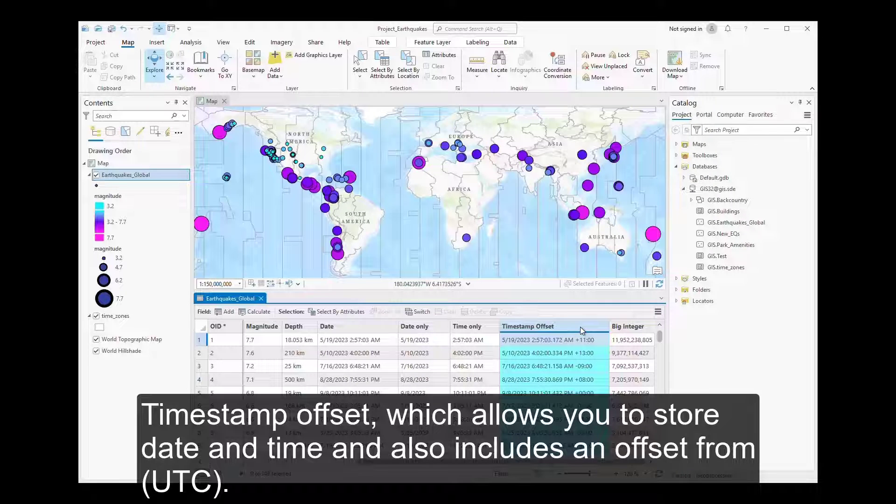
pyautogui.click(650, 329)
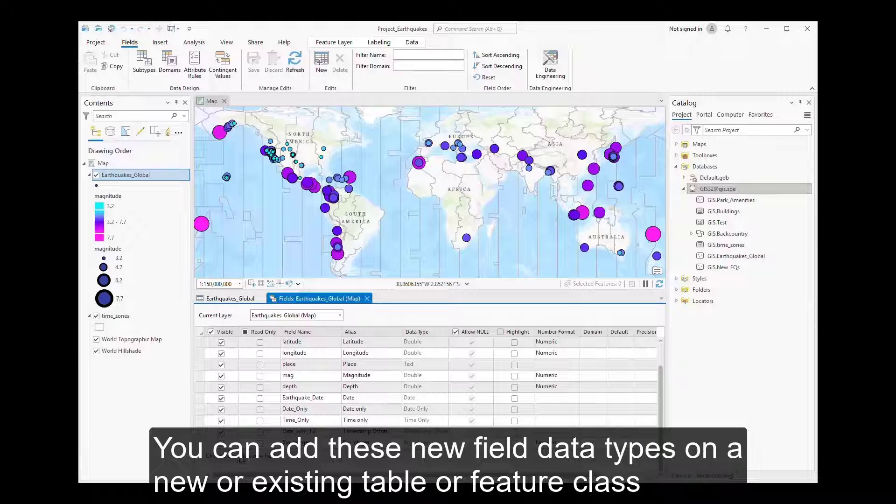
# Add a new Seismic_station_count field with the Big Integer data type.
pyautogui.click(240, 459)
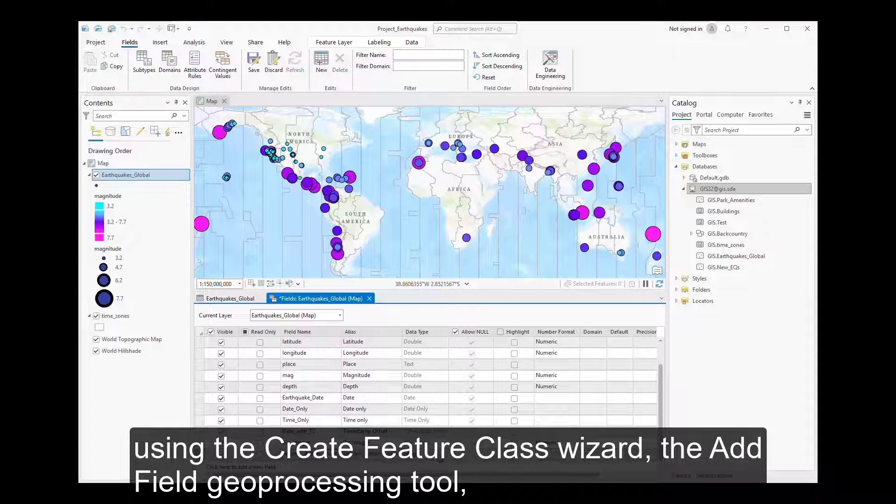
pyautogui.click(425, 455)
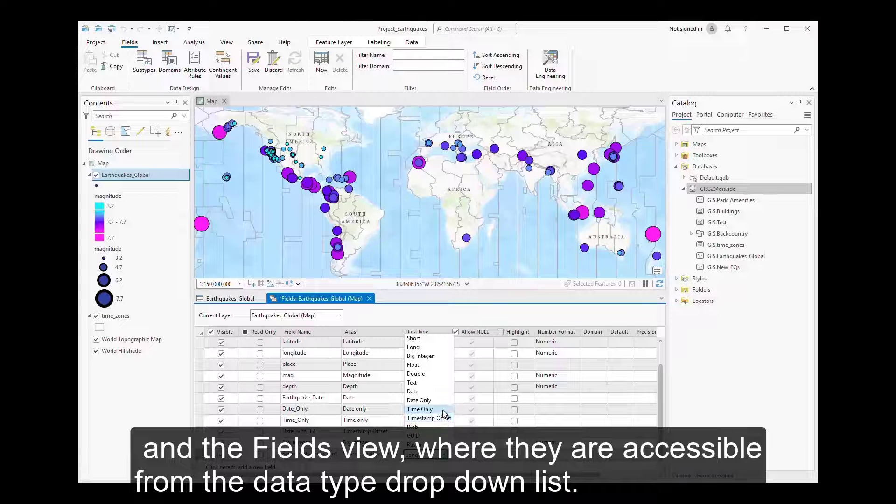
pyautogui.click(439, 354)
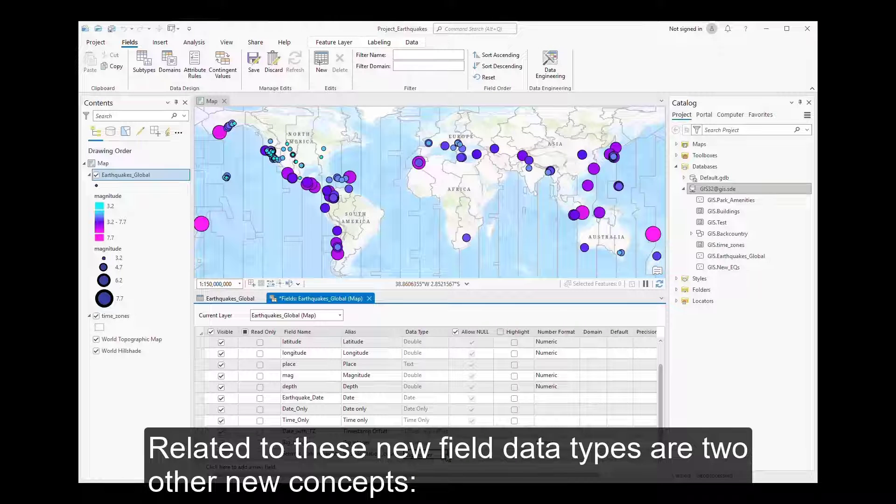
# Check in GIS.Earthquakes_Global's properties that its ObjectID is still 32-bit.
pyautogui.rightClick(755, 257)
pyautogui.click(776, 249)
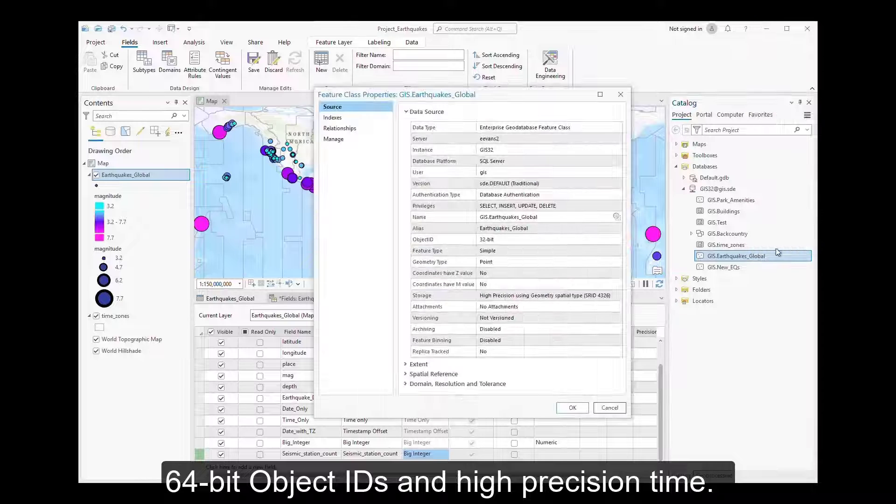
pyautogui.click(608, 242)
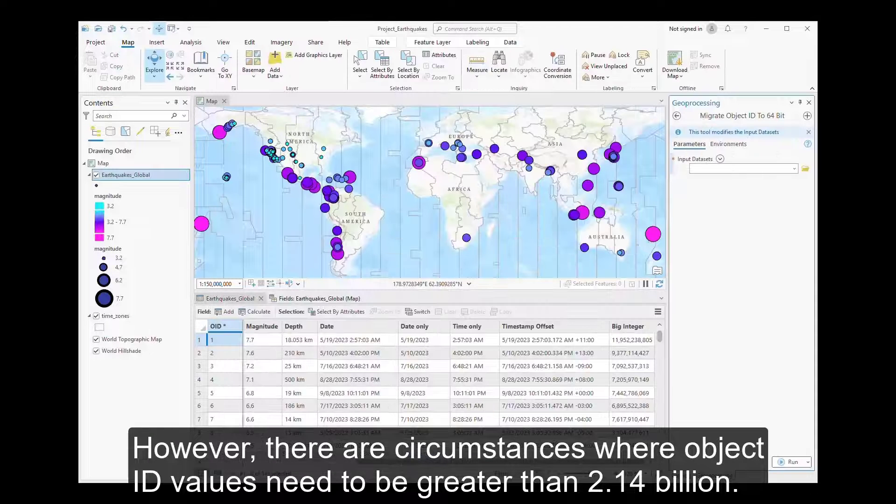
# Run Migrate Object ID To 64 Bit on Earthquakes_Global, then reopen its properties to verify.
pyautogui.click(794, 169)
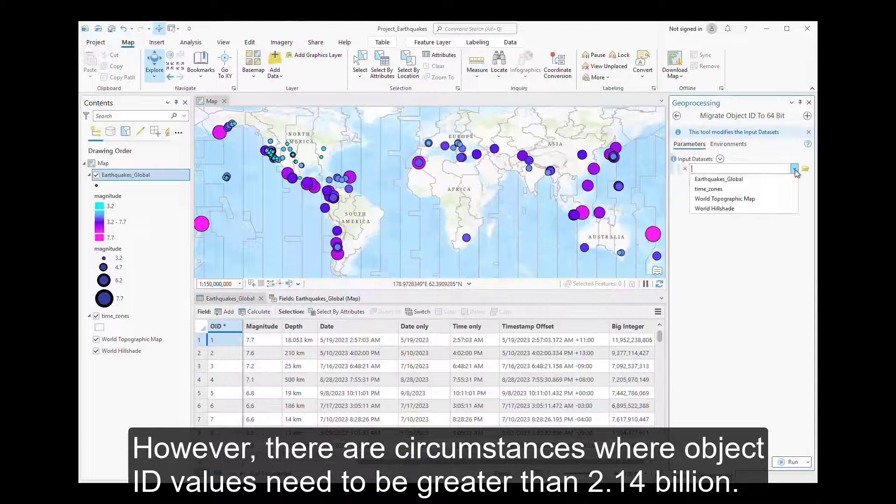
pyautogui.click(780, 180)
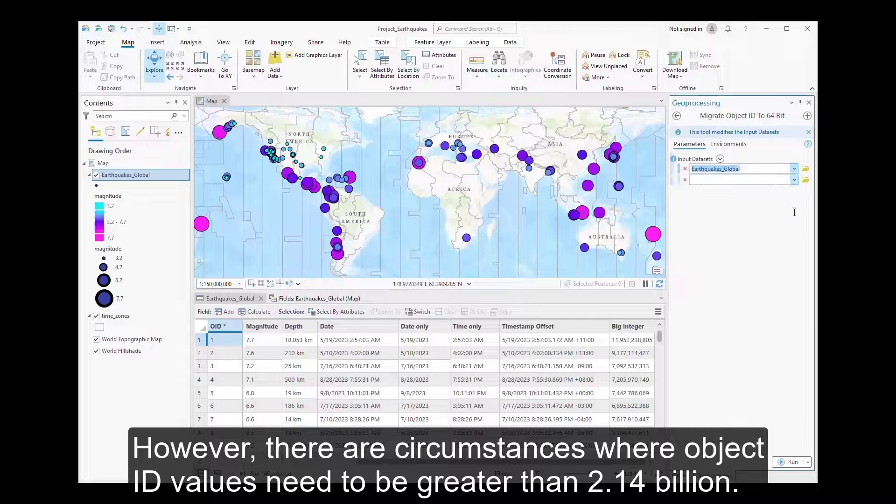
pyautogui.click(789, 462)
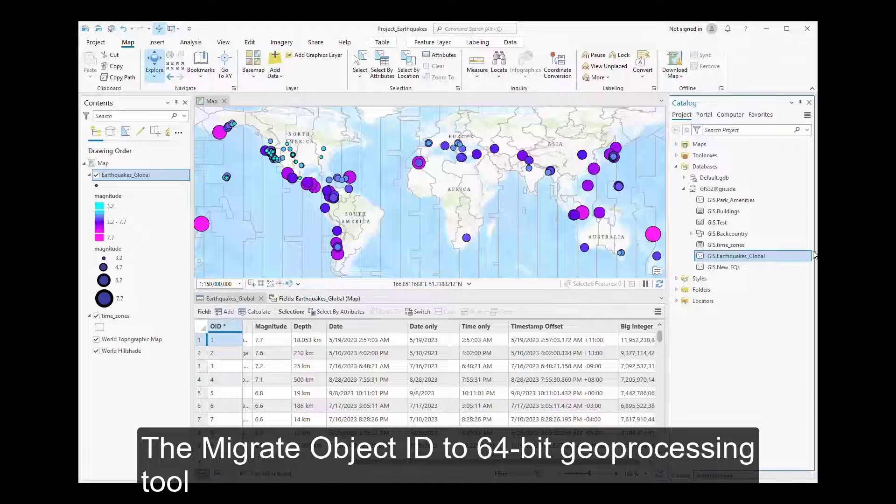
pyautogui.rightClick(775, 256)
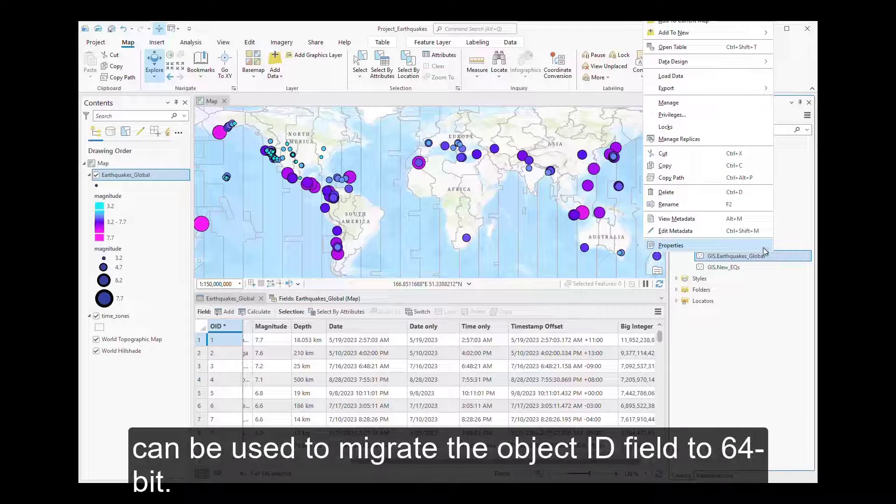
pyautogui.click(758, 245)
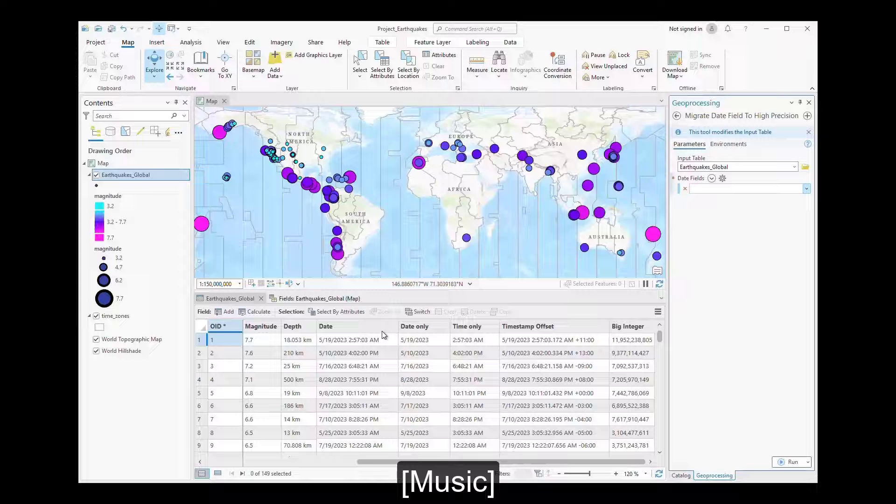
# Select the Date column and list the date fields available for high-precision migration.
pyautogui.click(382, 331)
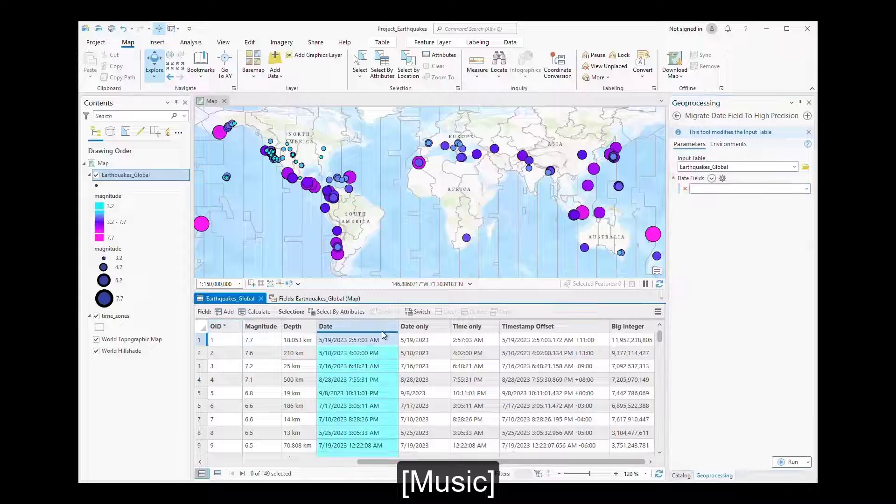
pyautogui.click(806, 189)
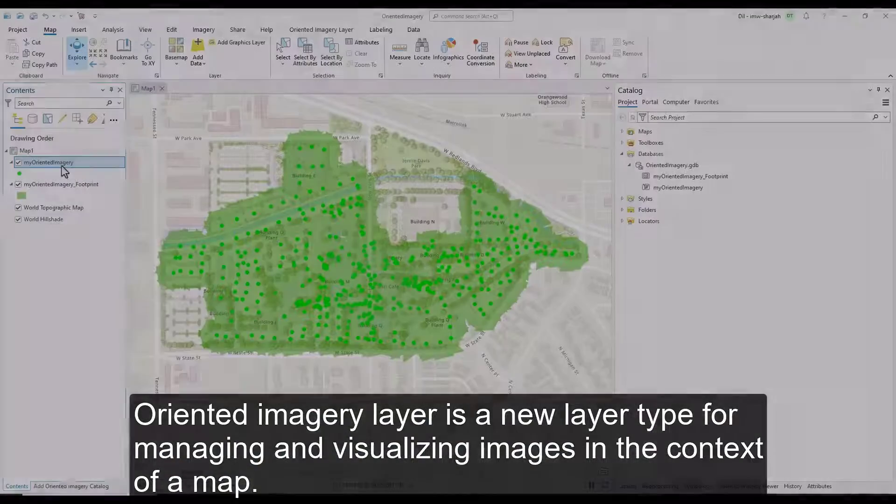
# Review the myOrientedImagery attribute table, then hide its camera points.
pyautogui.rightClick(48, 161)
pyautogui.click(90, 171)
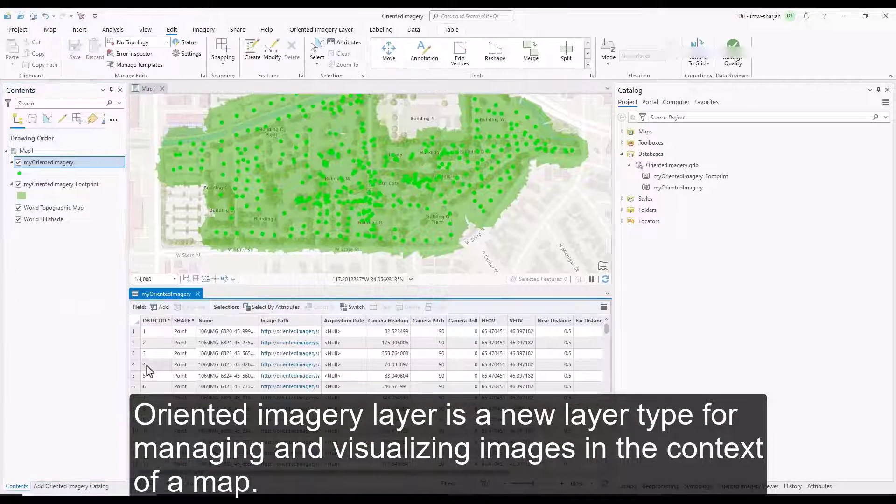
pyautogui.click(197, 294)
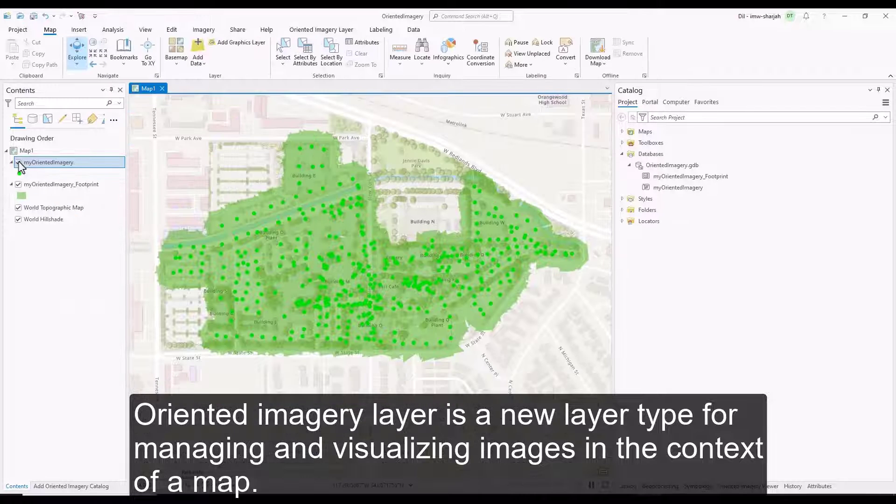
pyautogui.click(19, 162)
# Show the best oriented image of a map spot and zoom the photo onto the road.
pyautogui.click(321, 29)
pyautogui.click(123, 53)
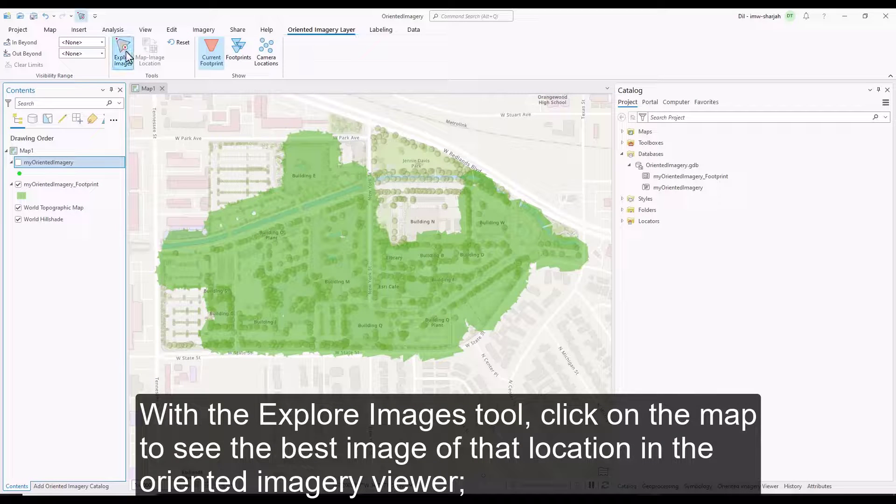
pyautogui.click(369, 317)
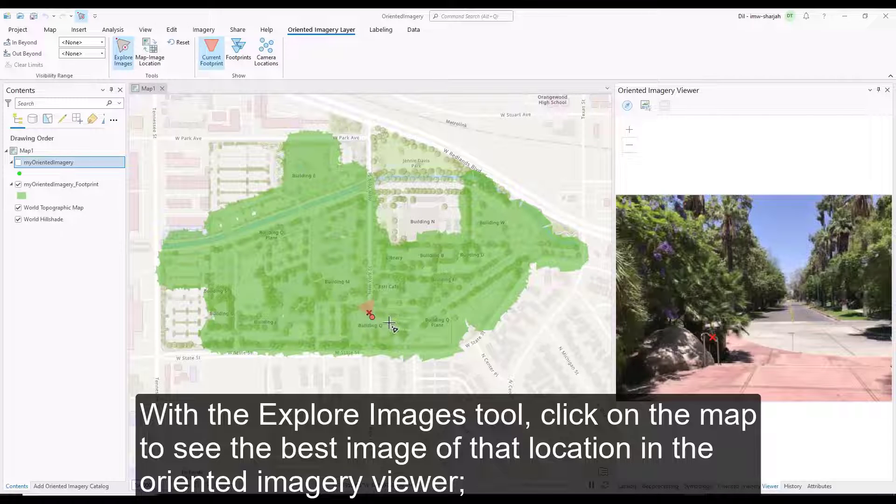
pyautogui.scroll(5, 396, 326)
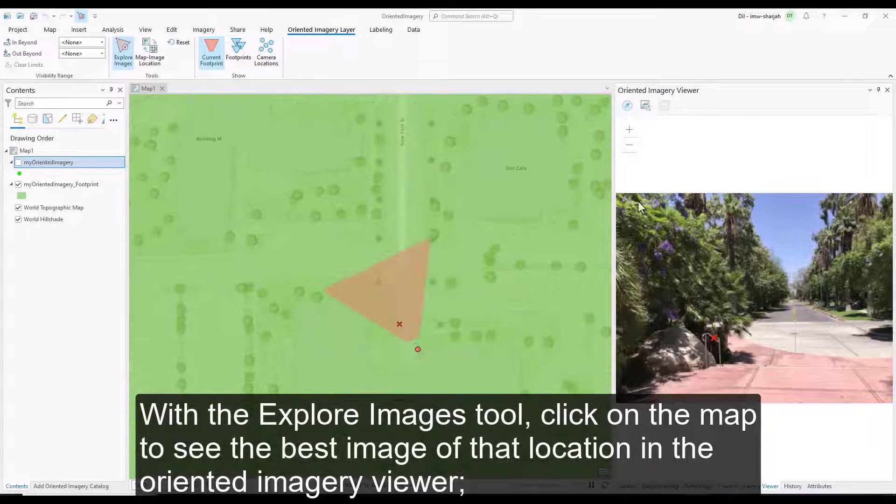
pyautogui.click(629, 130)
pyautogui.moveTo(790, 303); pyautogui.dragTo(823, 311)
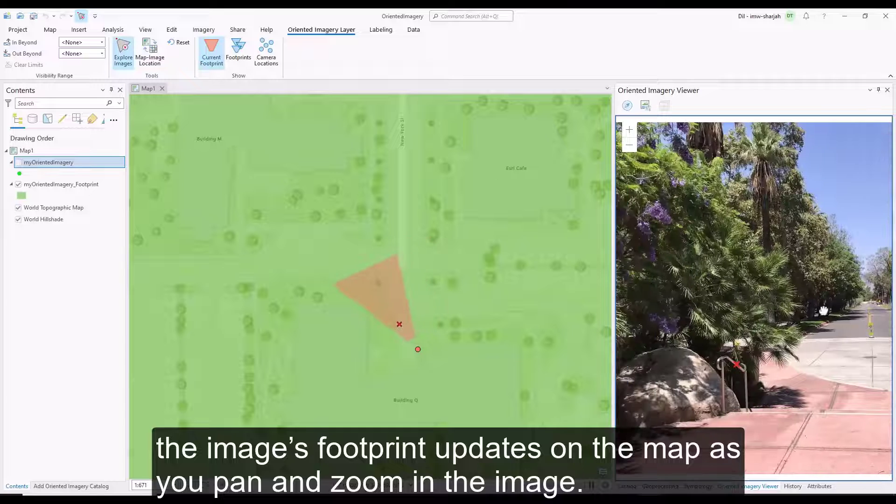
pyautogui.scroll(-3, 761, 305)
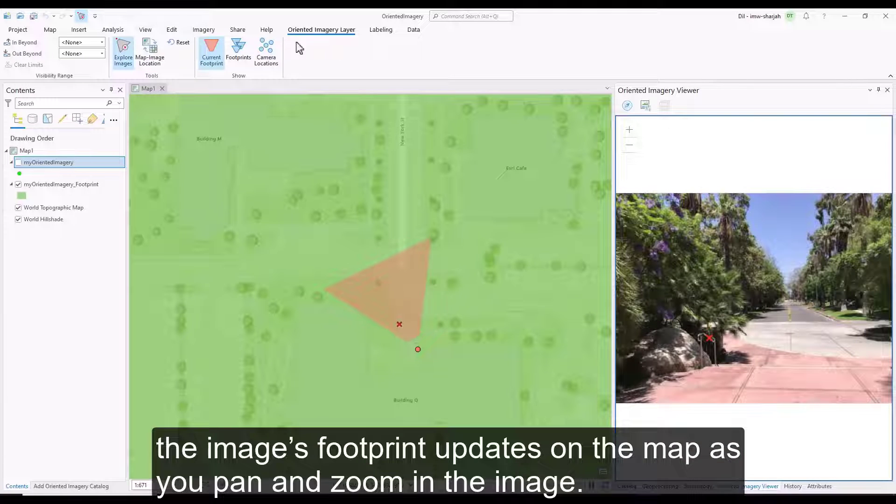
# Toggle image footprints, hide camera locations, and load an image of the spot from another direction.
pyautogui.click(238, 47)
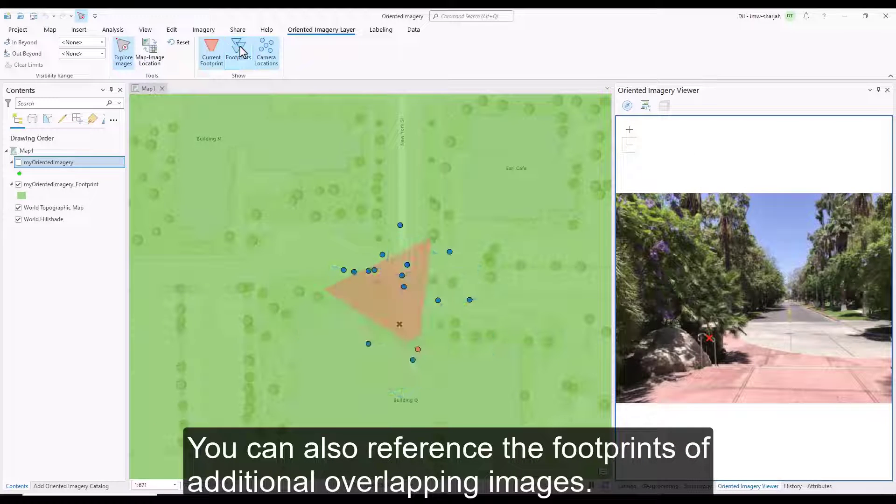
pyautogui.click(239, 47)
pyautogui.click(266, 50)
pyautogui.click(627, 108)
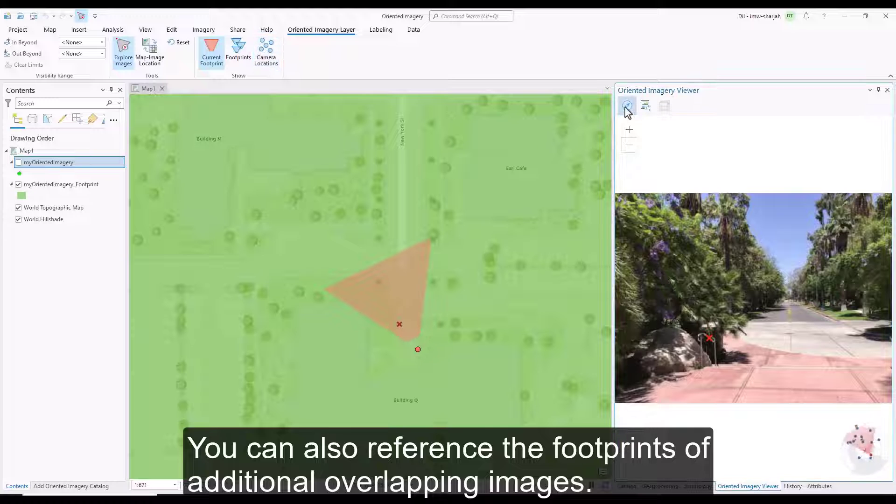
pyautogui.click(876, 414)
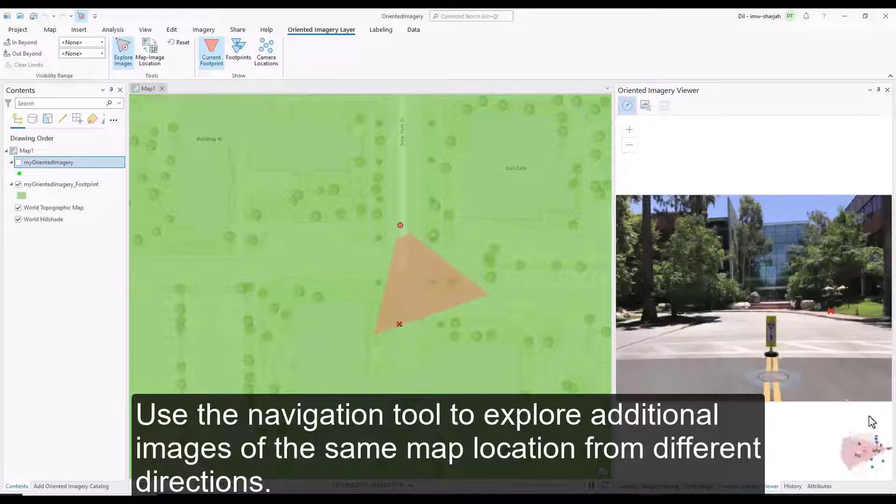
# Raise the image contrast, then reset the image enhancements to normal.
pyautogui.click(646, 106)
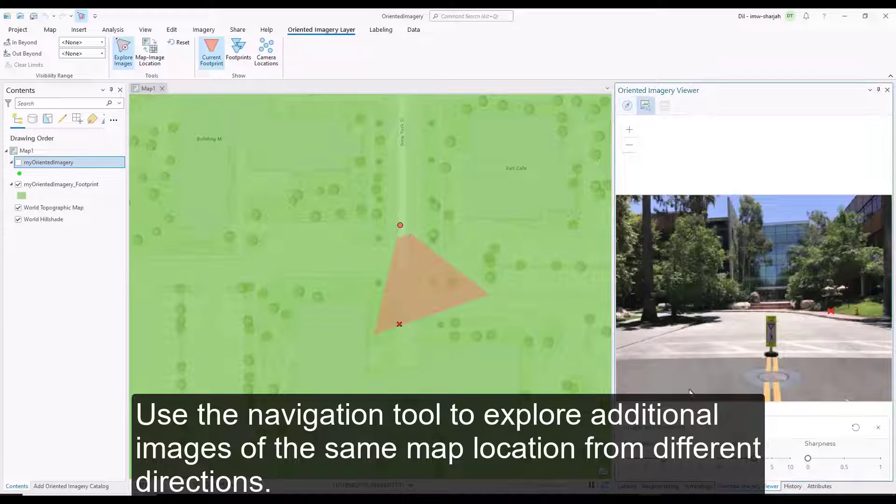
pyautogui.moveTo(667, 458); pyautogui.dragTo(685, 458)
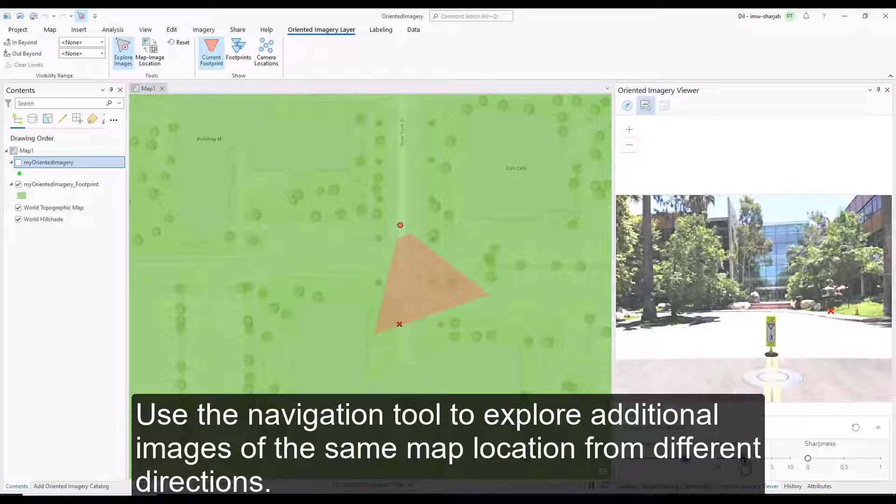
pyautogui.click(855, 427)
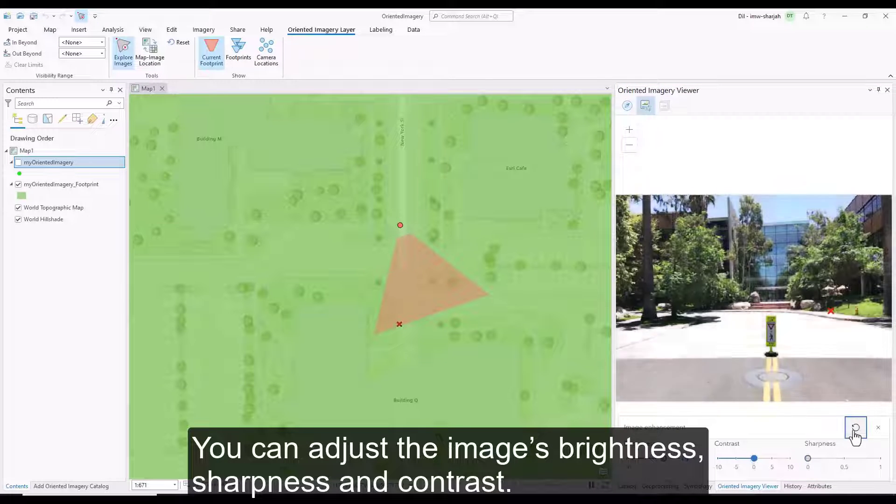
pyautogui.click(877, 428)
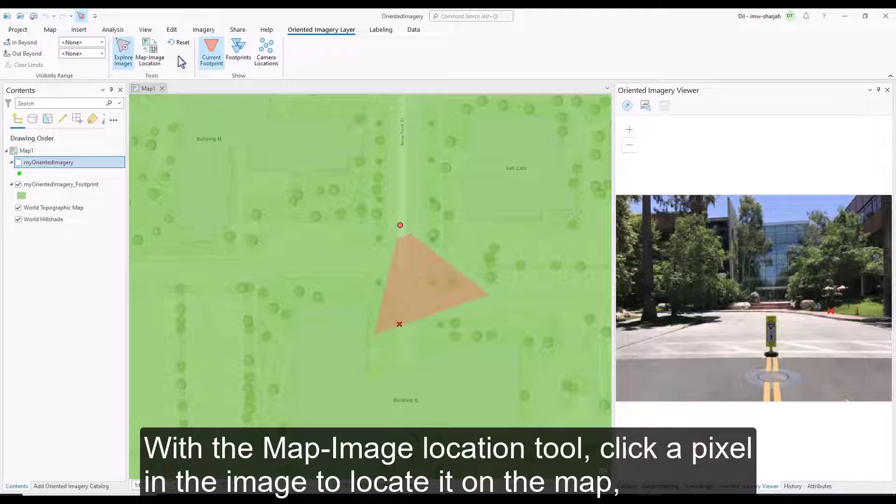
# Locate the sign's base on the map and find the matching image pixel for a map spot.
pyautogui.click(153, 55)
pyautogui.click(767, 353)
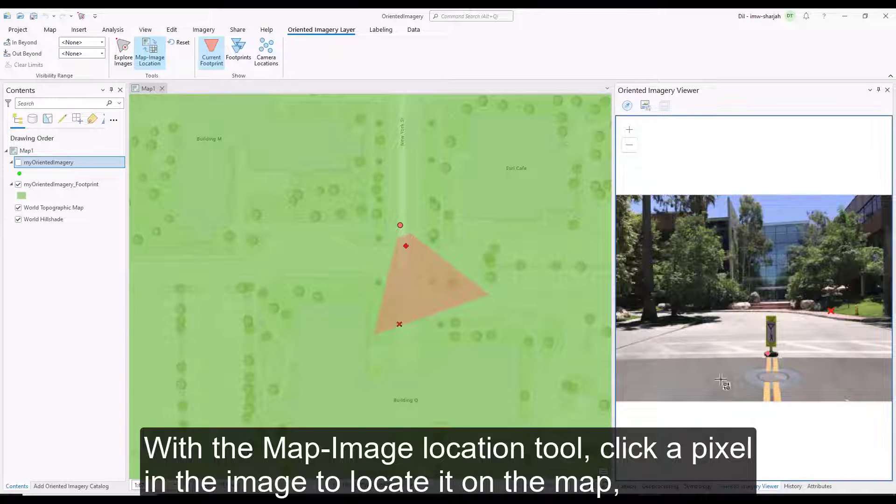
pyautogui.click(405, 296)
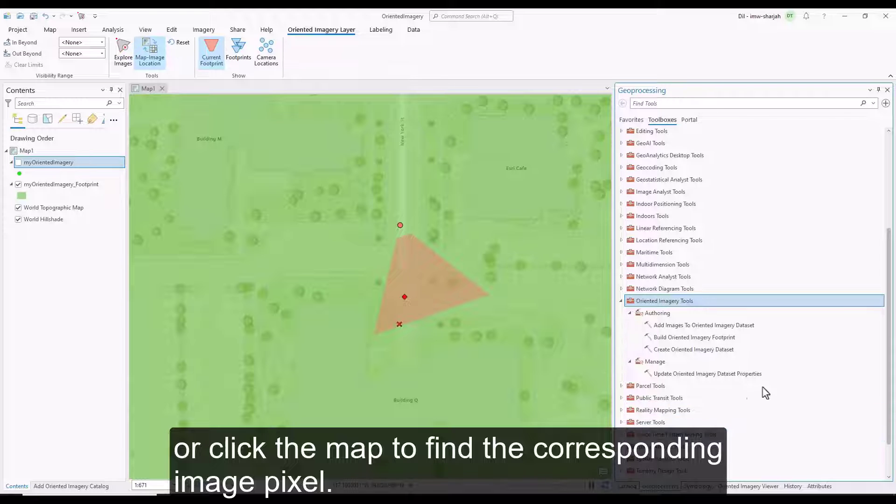
# Share the oriented imagery layers as web layer myOI in the OrientedImagery folder and analyze.
pyautogui.rightClick(49, 184)
pyautogui.moveTo(110, 392)
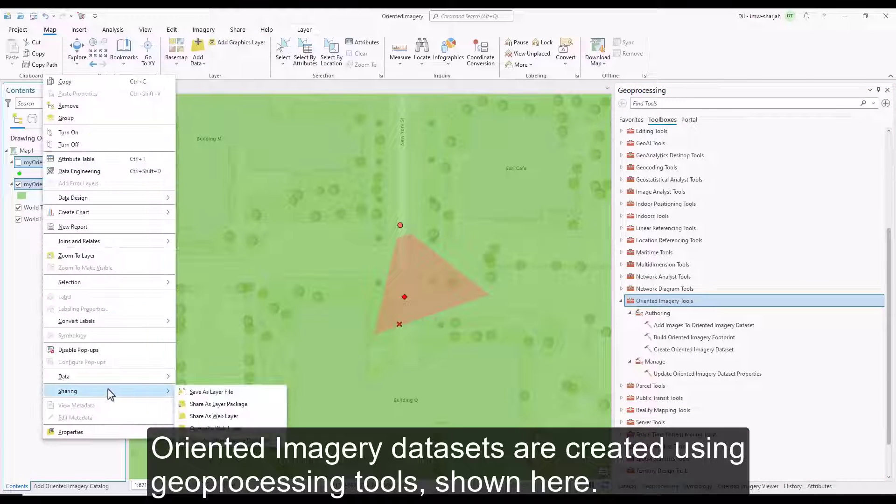
pyautogui.click(226, 415)
pyautogui.write('m')
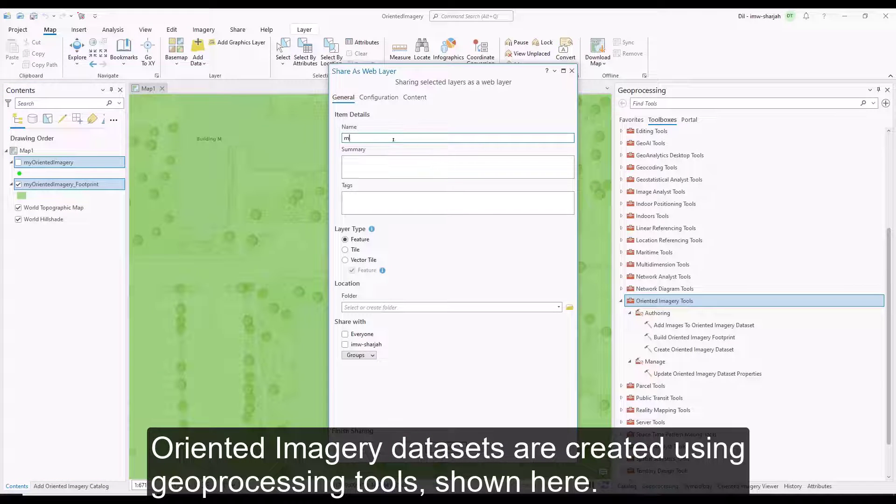
pyautogui.write('yOI')
pyautogui.click(558, 307)
pyautogui.click(374, 348)
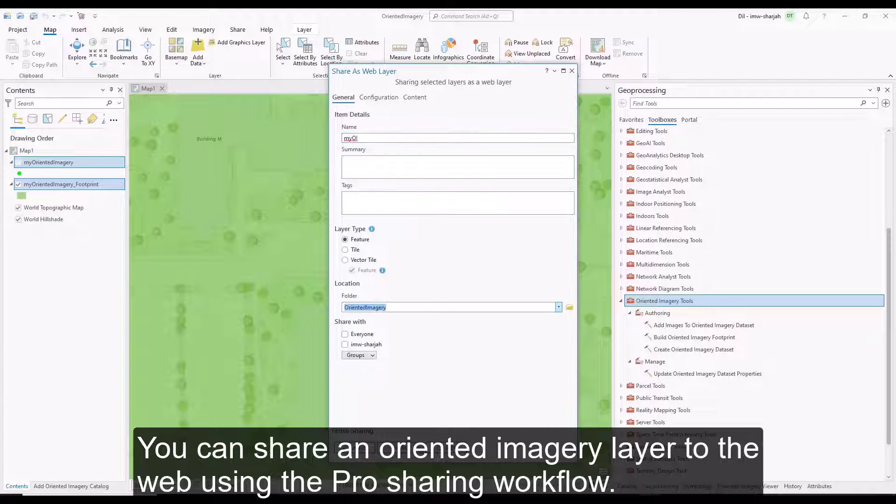
pyautogui.click(354, 447)
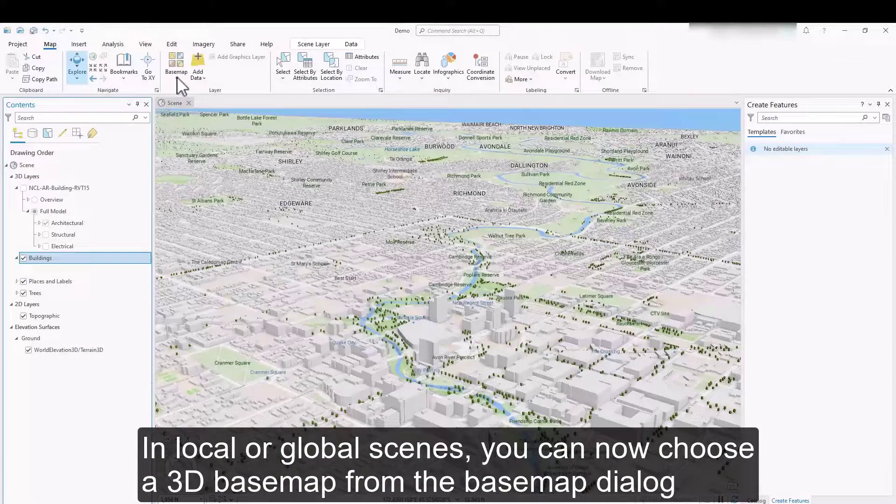
# Browse the basemap gallery, then zoom and pan into the downtown buildings near New Regent Street.
pyautogui.click(176, 75)
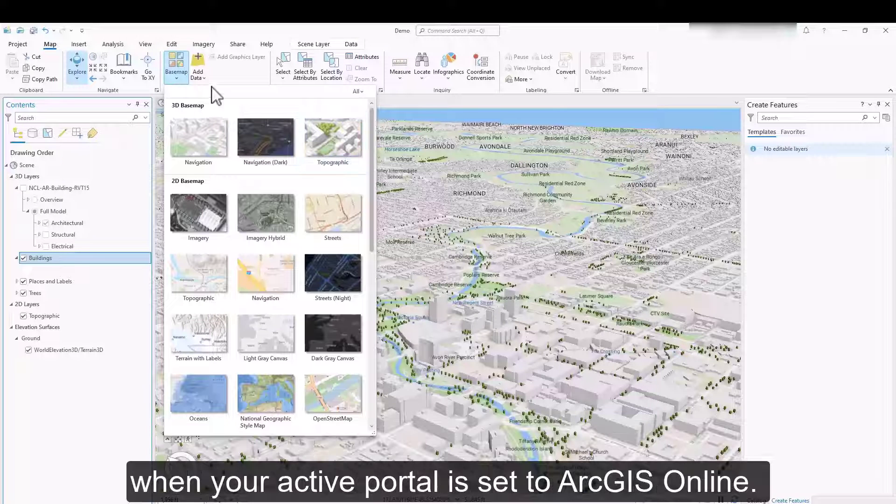
pyautogui.click(181, 79)
pyautogui.scroll(5, 438, 331)
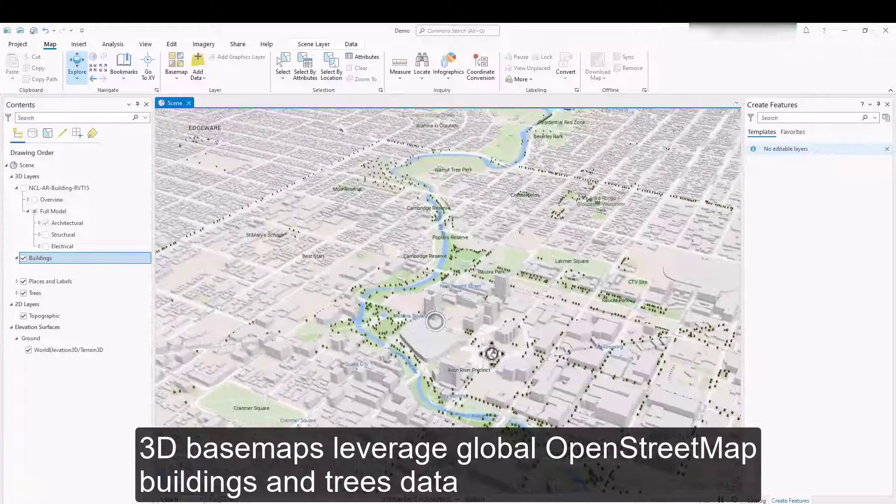
pyautogui.moveTo(486, 354); pyautogui.dragTo(474, 322)
pyautogui.scroll(5, 474, 322)
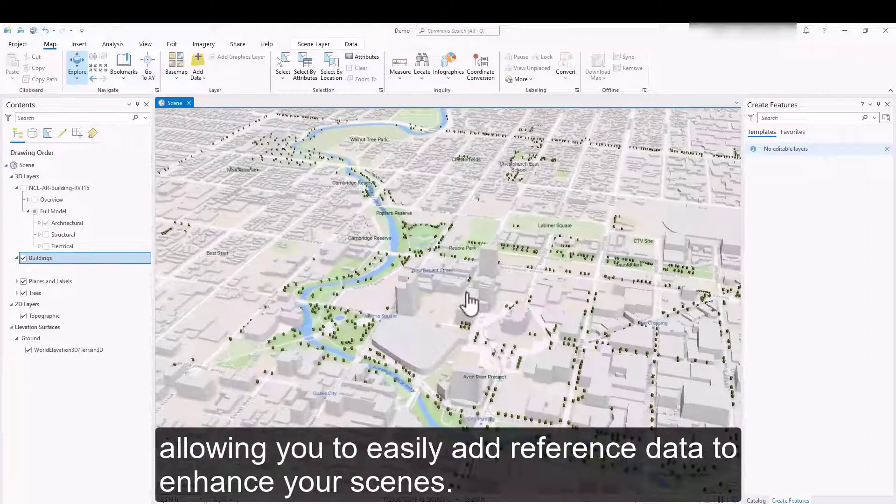
pyautogui.scroll(5, 474, 322)
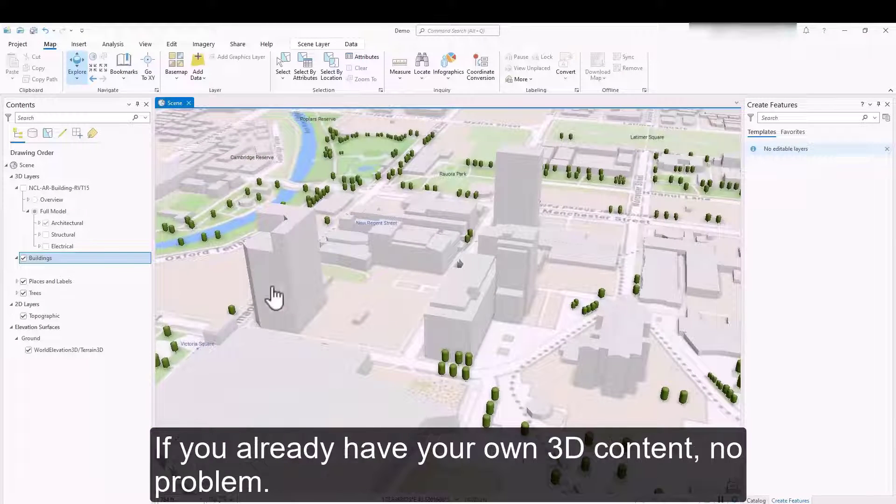
# Add a Buildings_Mask to Buildings and draw an Exclude polygon around the Tūranga library block.
pyautogui.rightClick(113, 259)
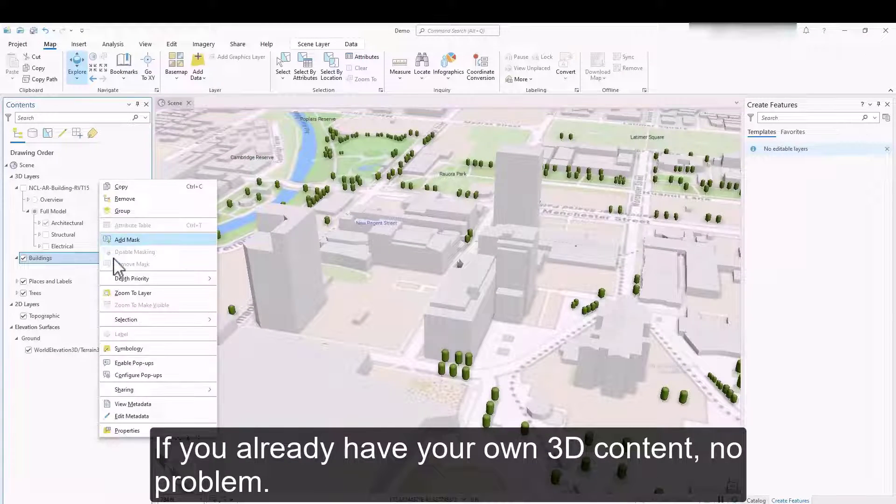
pyautogui.click(149, 240)
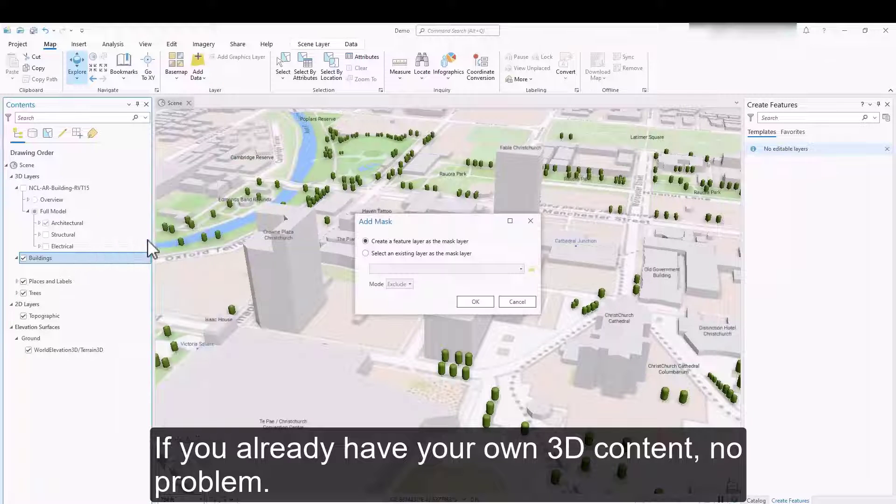
pyautogui.click(475, 302)
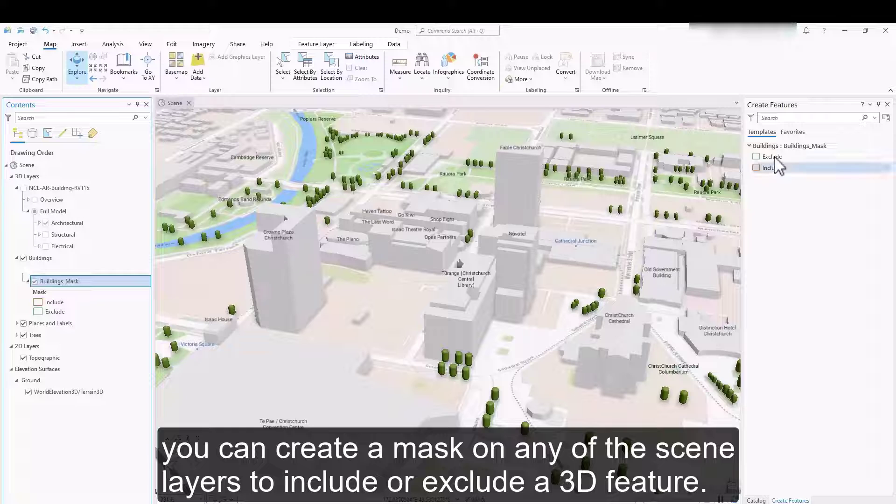
pyautogui.click(772, 158)
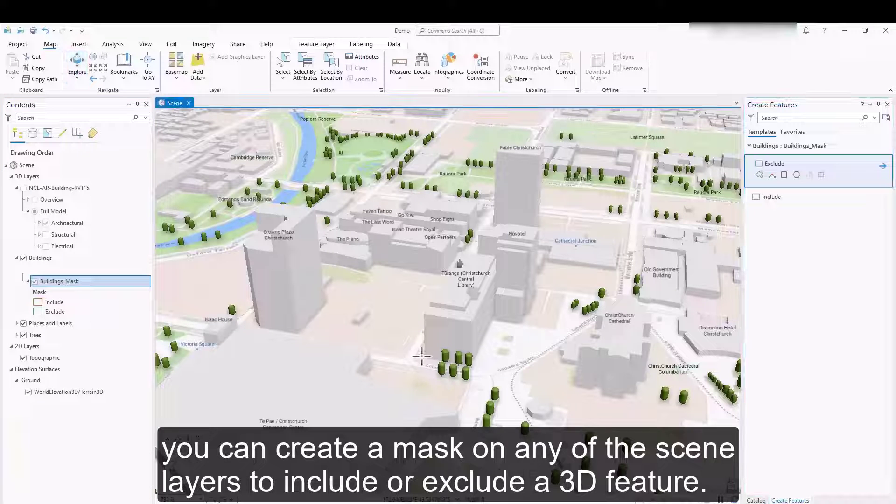
pyautogui.click(505, 386)
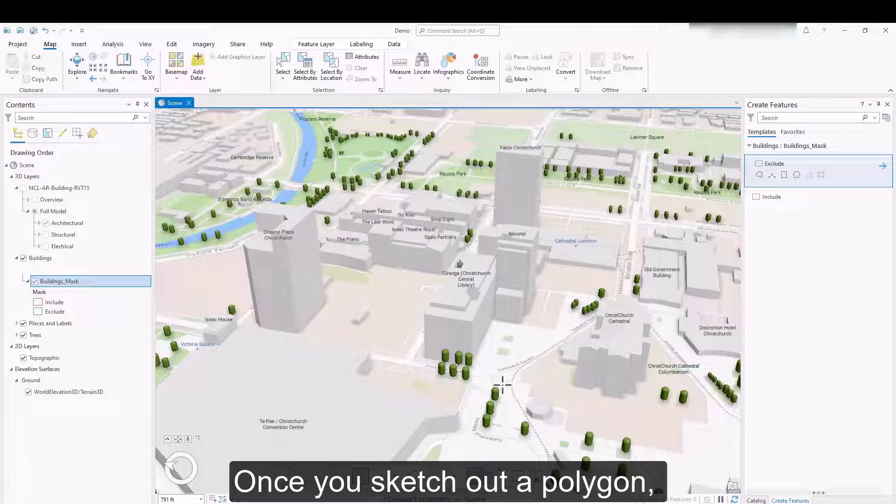
pyautogui.click(429, 283)
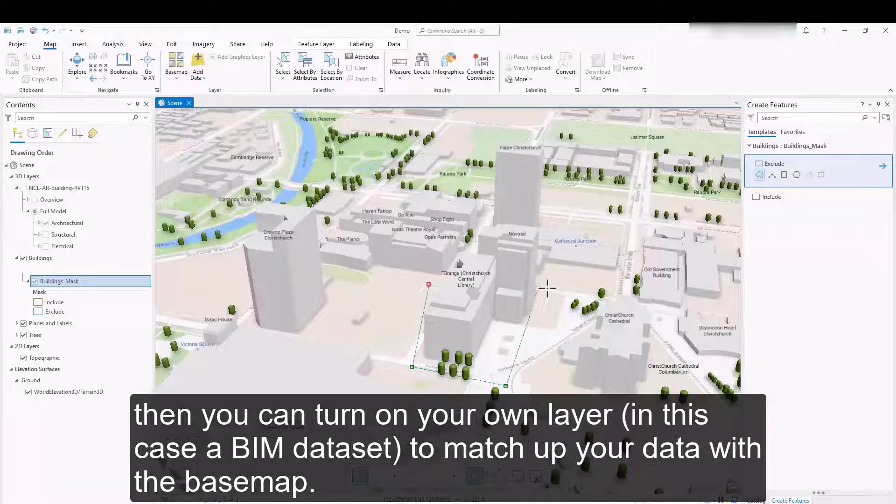
pyautogui.doubleClick(548, 289)
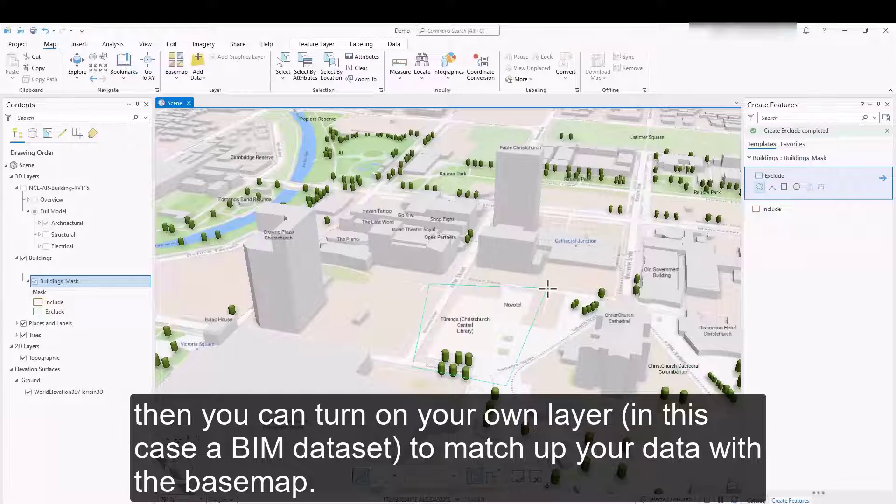
# Turn on the NCL-AR-Building-RVT15 BIM layer and zoom and orbit around the building.
pyautogui.click(36, 282)
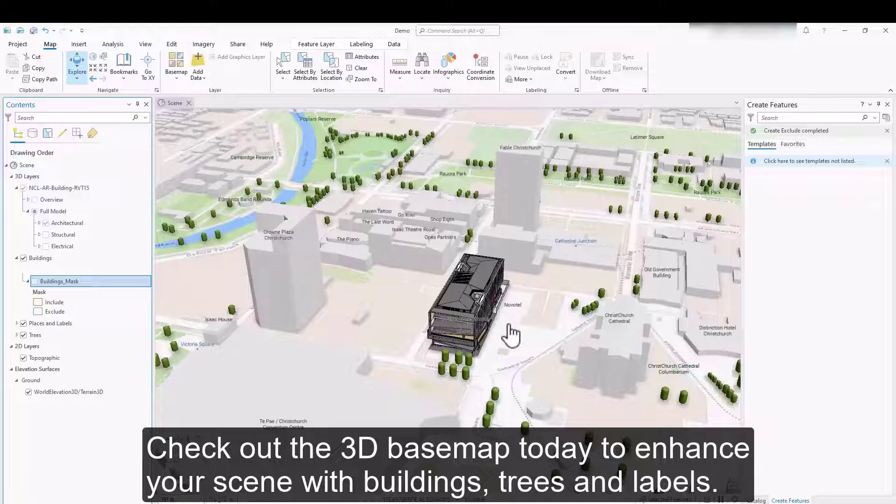
pyautogui.scroll(5, 511, 335)
pyautogui.moveTo(509, 340)
pyautogui.mouseDown()
pyautogui.moveTo(470, 320)
pyautogui.moveTo(506, 330)
pyautogui.mouseUp()
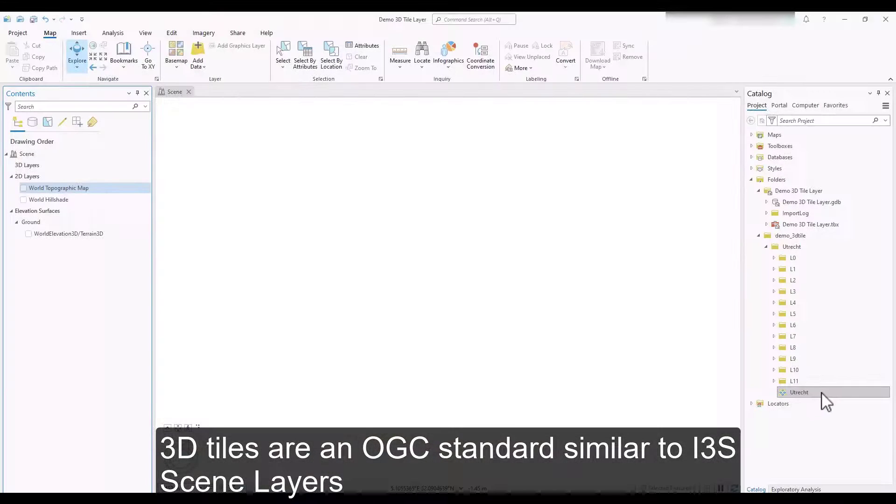
# Add the Utrecht 3D tiles dataset to the current scene with Integrated Mesh layer type.
pyautogui.click(821, 393)
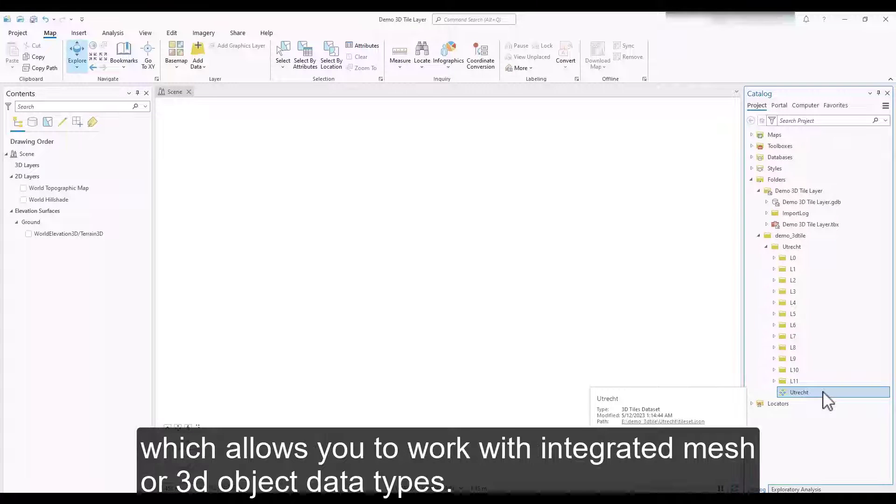
pyautogui.rightClick(823, 392)
pyautogui.click(823, 393)
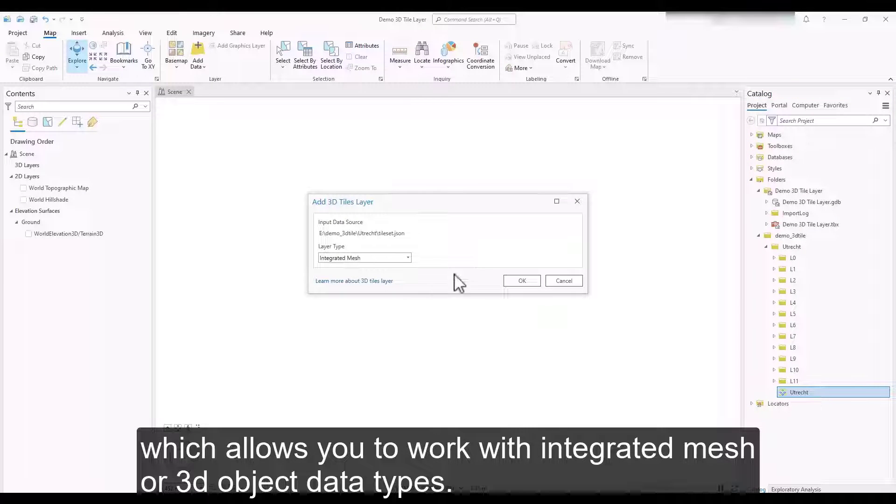
pyautogui.click(401, 259)
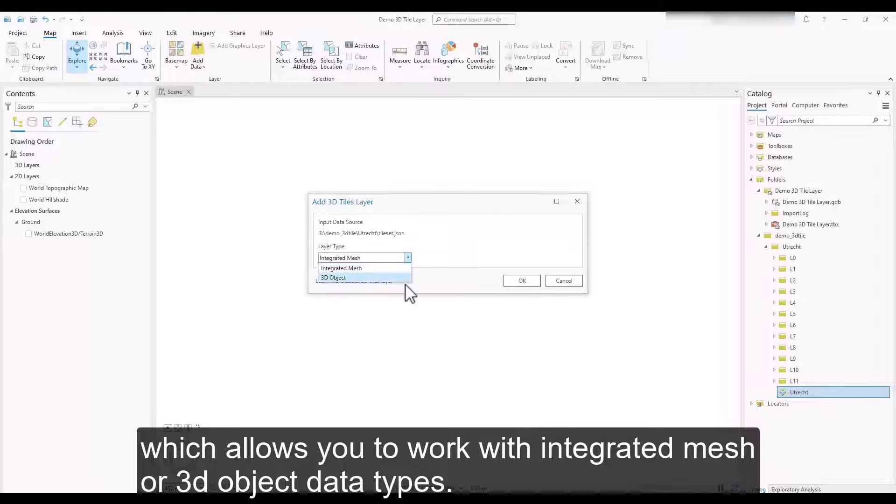
pyautogui.click(407, 268)
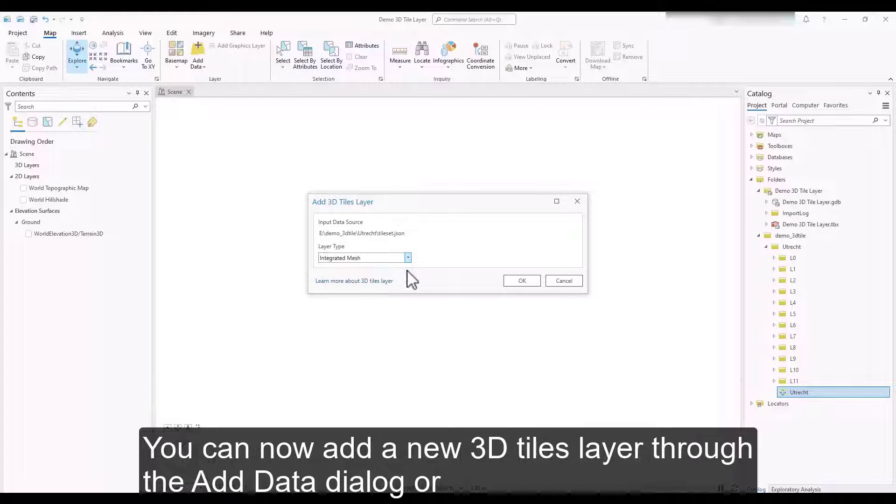
pyautogui.click(516, 282)
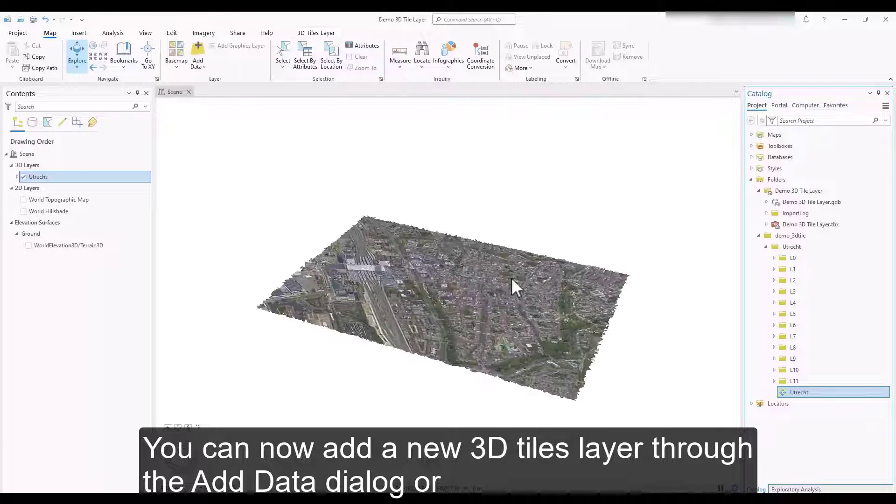
pyautogui.scroll(-4, 485, 312)
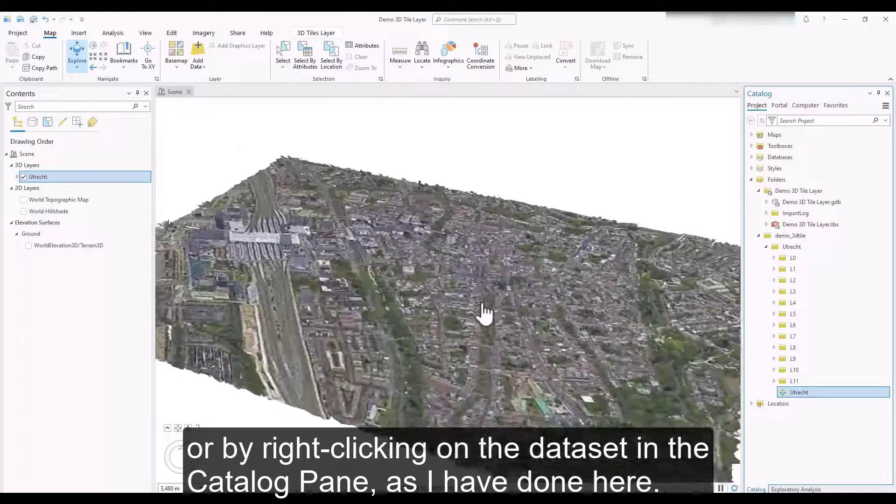
# Jump to the first saved bookmark and place a viewshed observer on the square.
pyautogui.scroll(4, 471, 312)
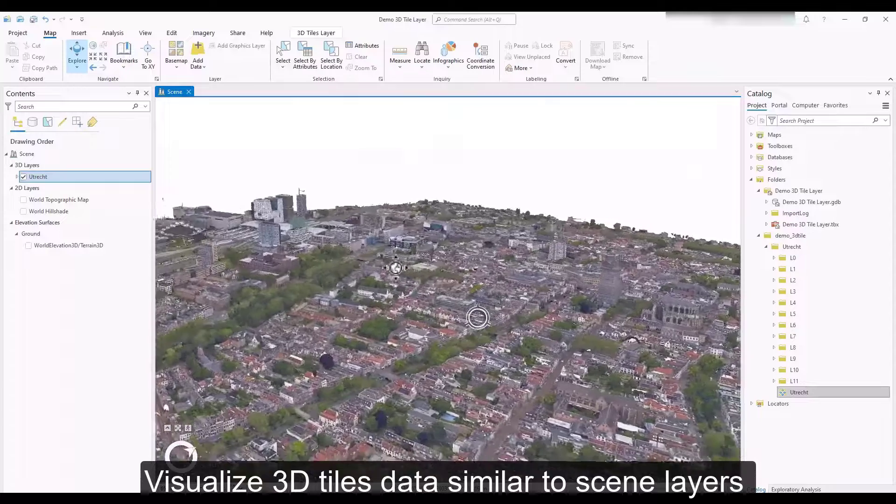
pyautogui.click(125, 56)
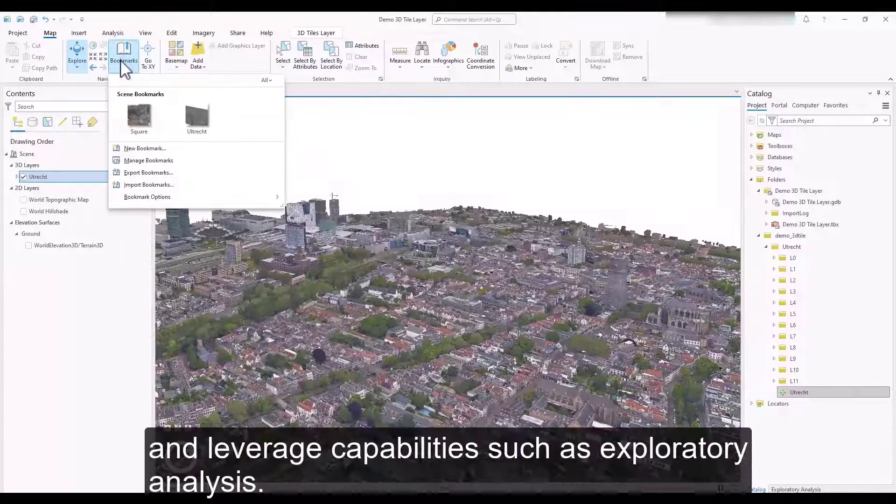
pyautogui.click(135, 120)
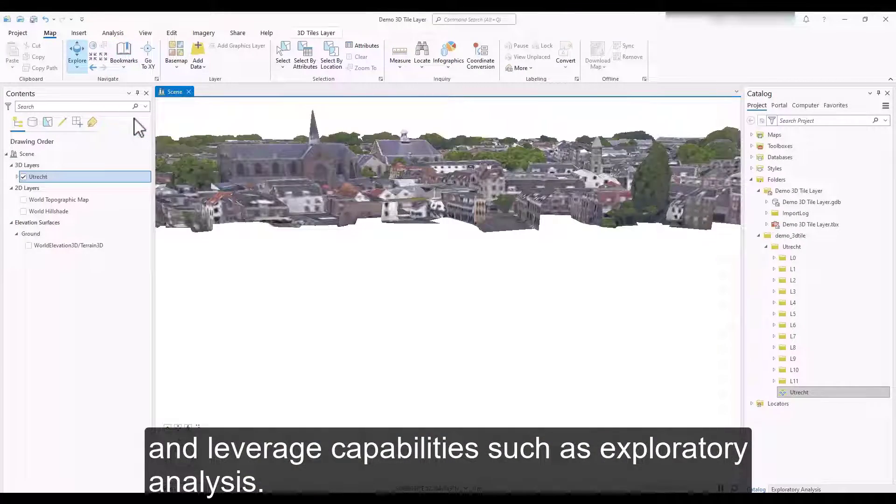
pyautogui.click(115, 34)
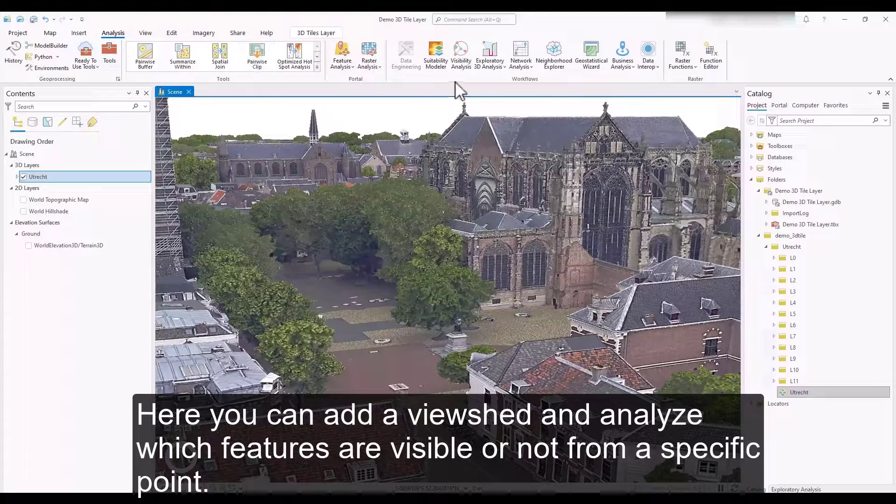
pyautogui.click(496, 68)
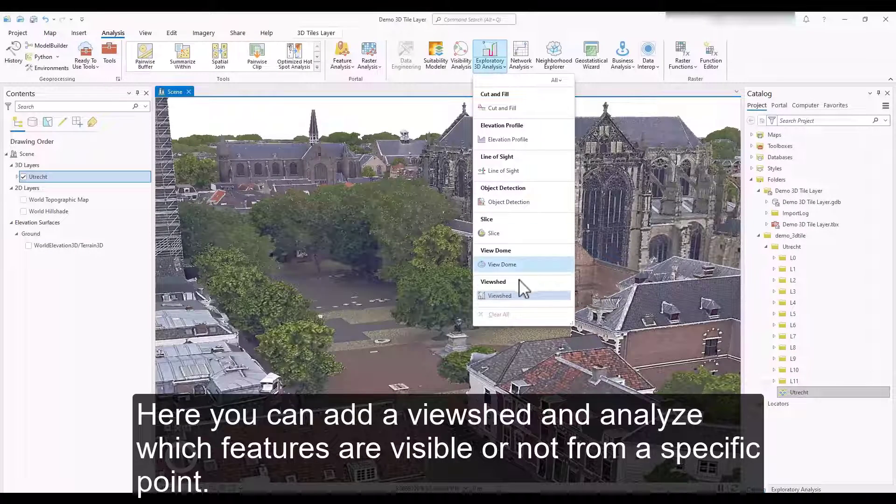
pyautogui.click(499, 296)
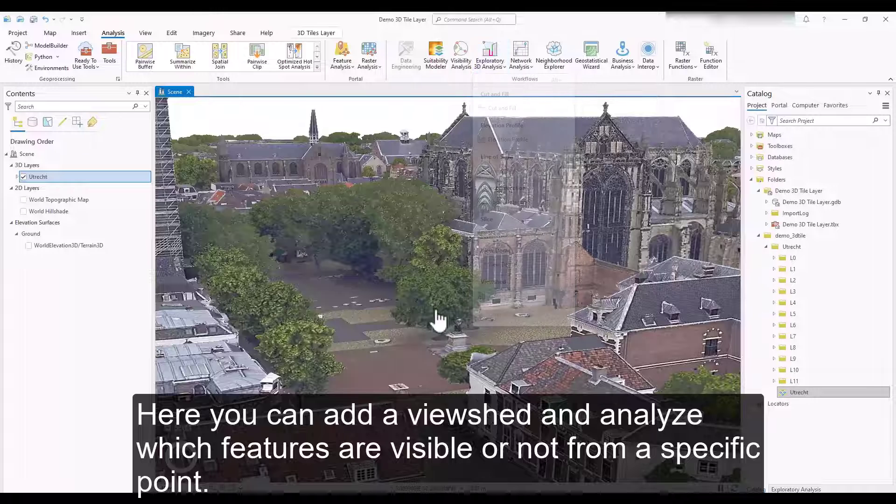
pyautogui.click(382, 363)
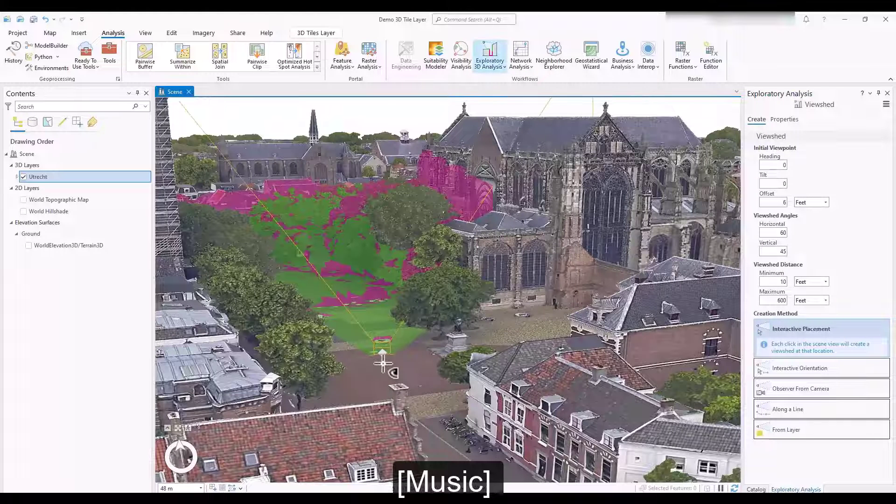
# Tilt the camera down onto the viewshed and zoom out over the surrounding 3D tiles city.
pyautogui.click(50, 32)
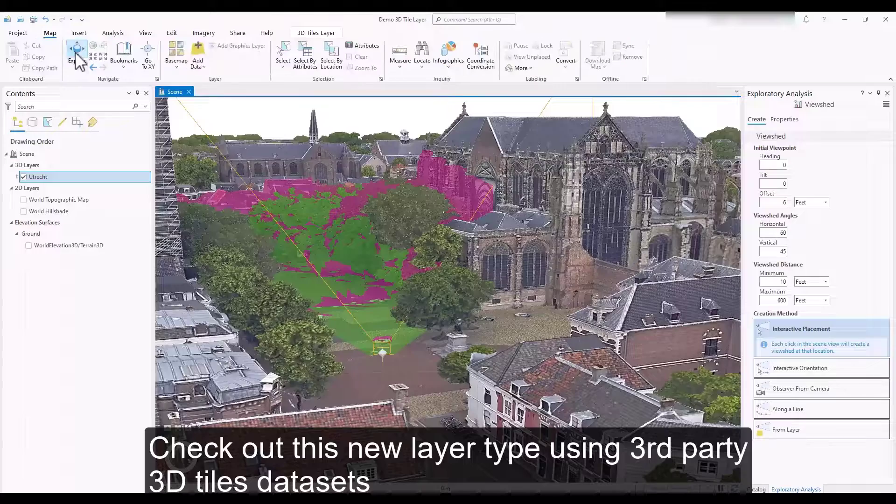
pyautogui.click(76, 53)
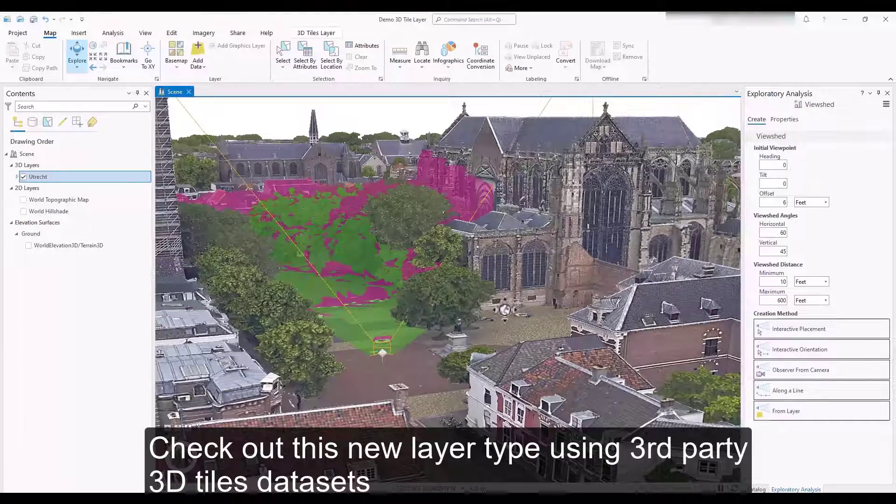
pyautogui.moveTo(504, 309); pyautogui.dragTo(348, 318)
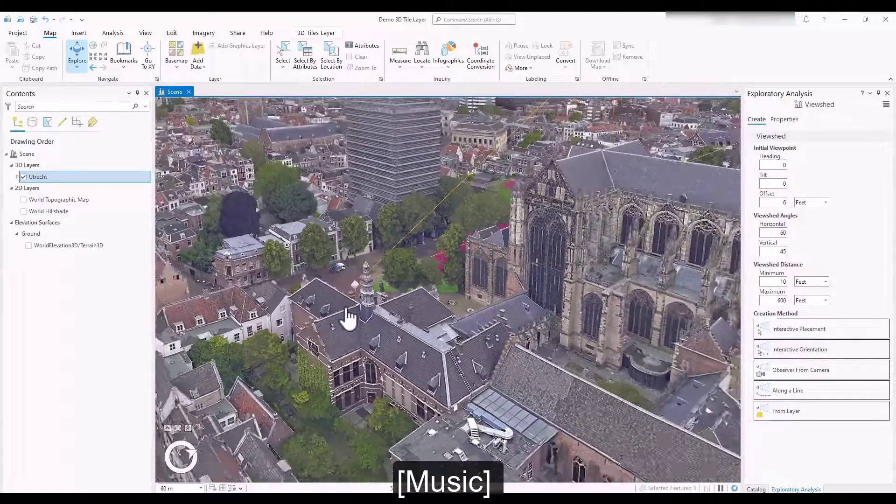
pyautogui.scroll(-5, 348, 319)
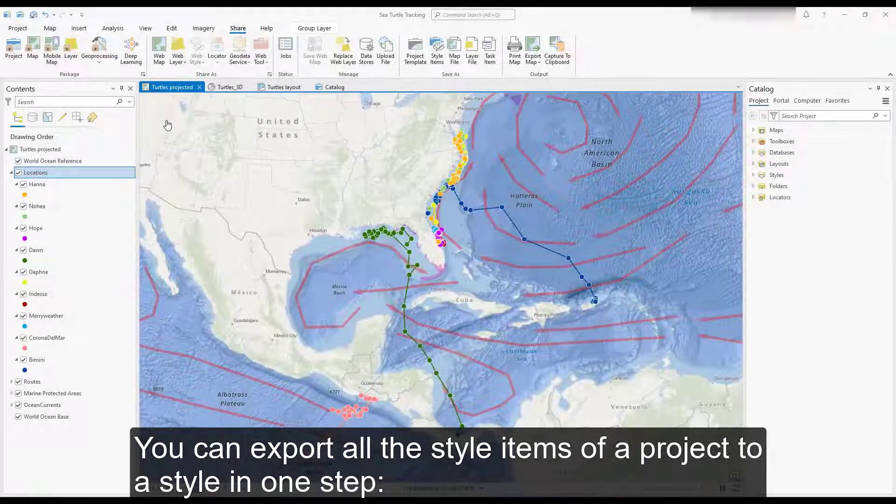
# From the Turtles_3D scene, save the project's style items without duplicates to Sea Turtle Tracking style.
pyautogui.click(228, 89)
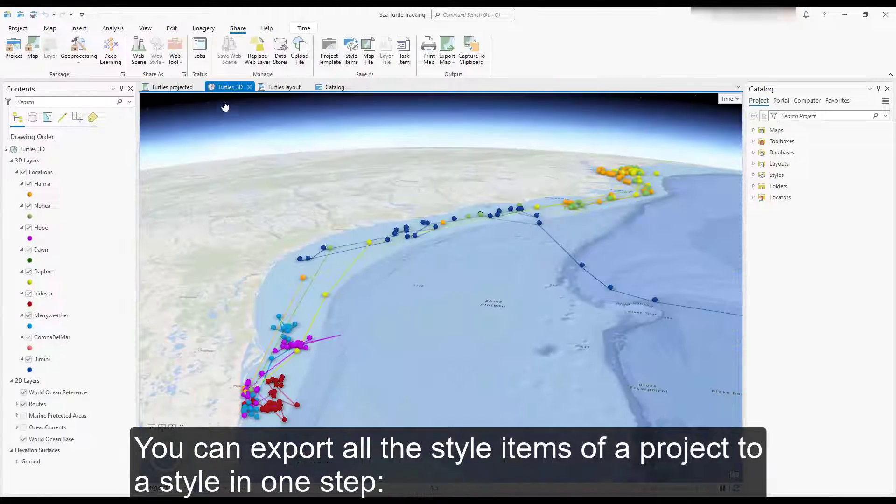
pyautogui.click(352, 60)
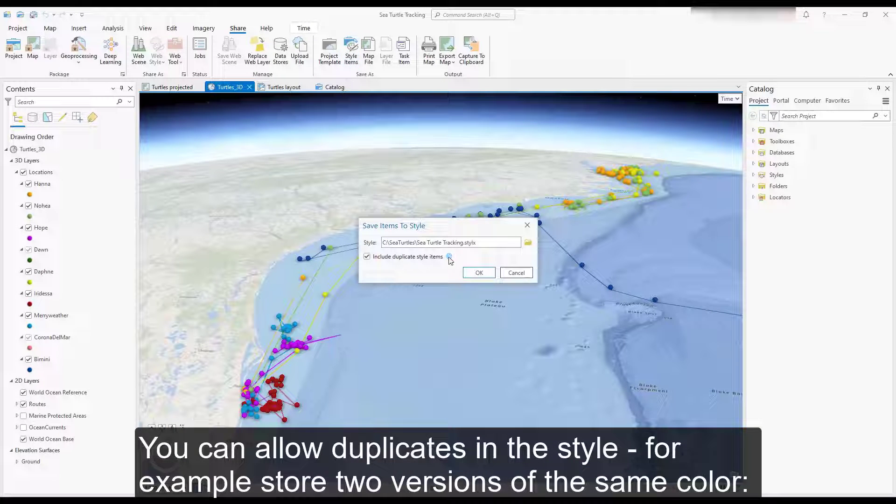
pyautogui.moveTo(450, 259)
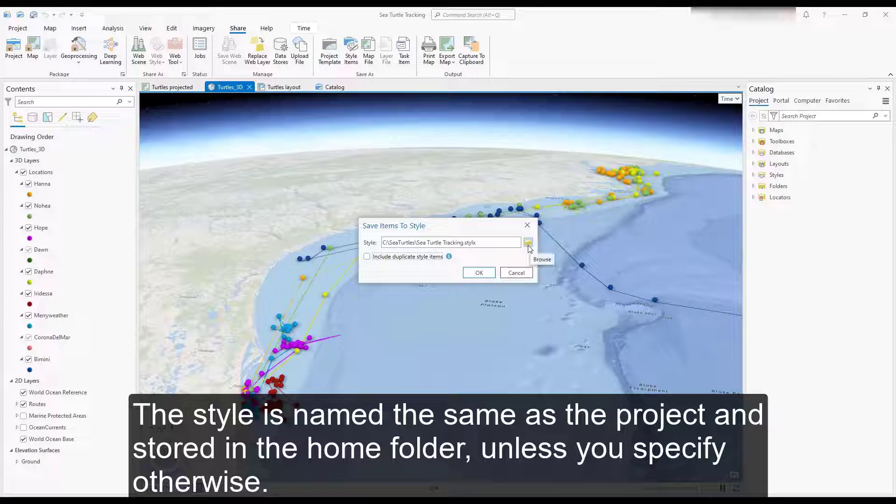
pyautogui.click(478, 271)
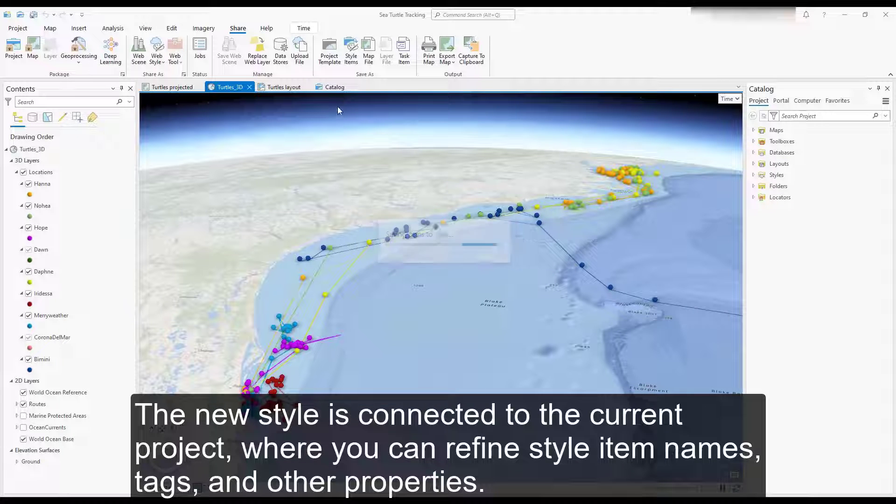
# In Catalog Styles, view the Sea Turtle Tracking style's Point symbol and Polygon symbol classes.
pyautogui.click(334, 87)
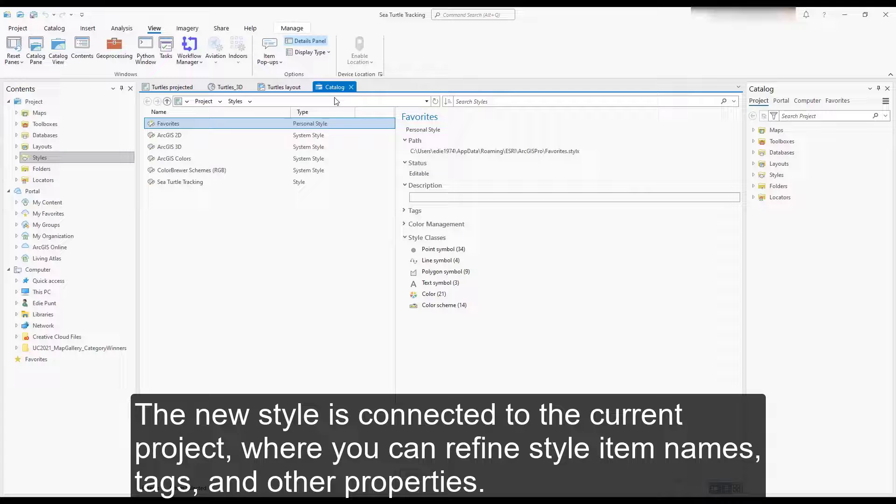
pyautogui.click(211, 182)
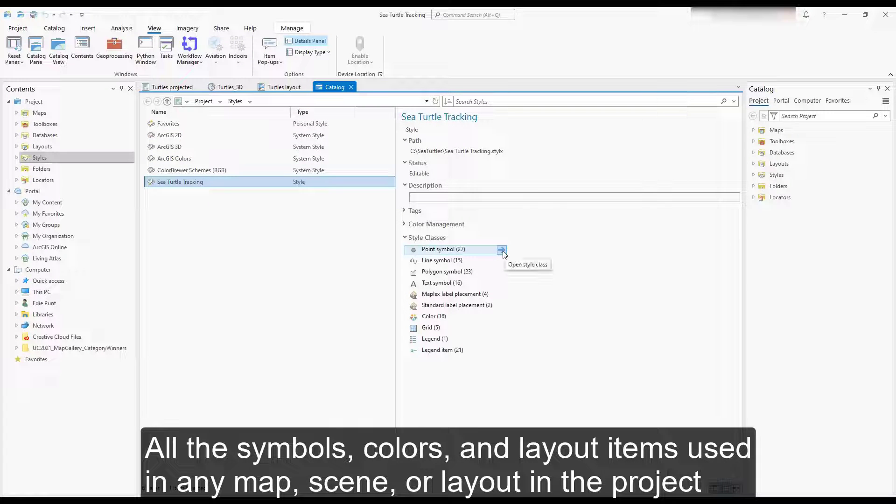
pyautogui.click(502, 251)
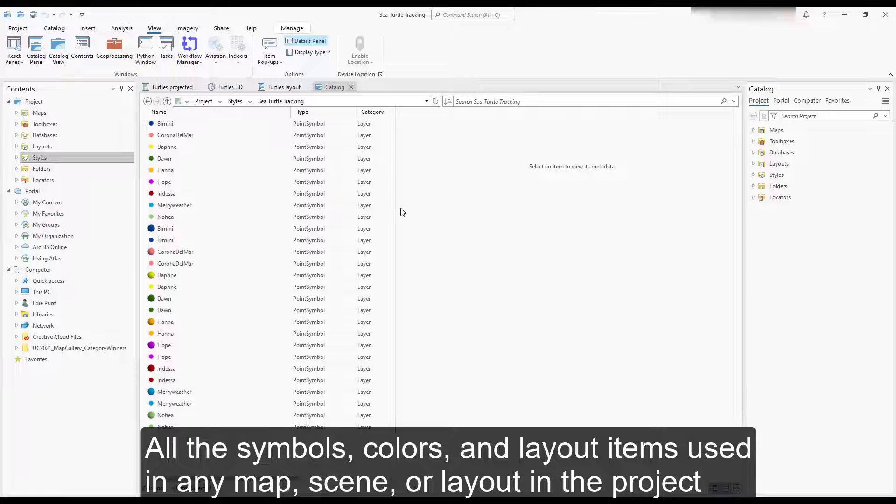
pyautogui.click(148, 101)
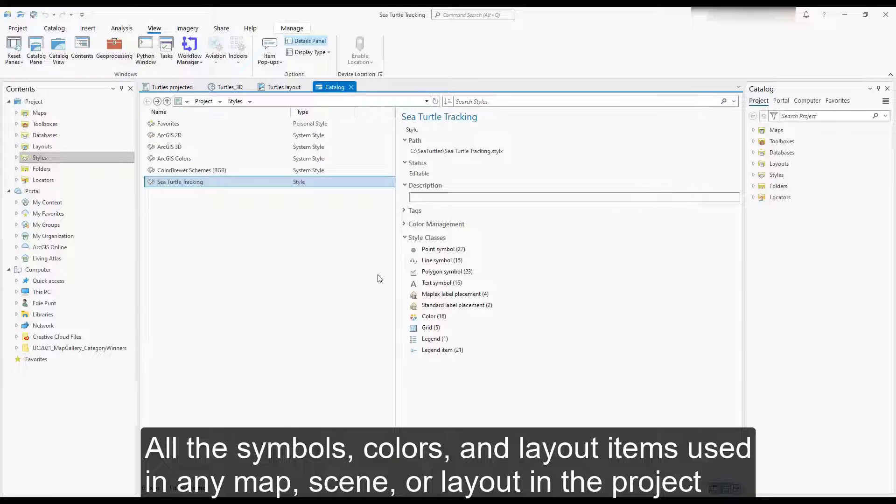
pyautogui.moveTo(478, 275)
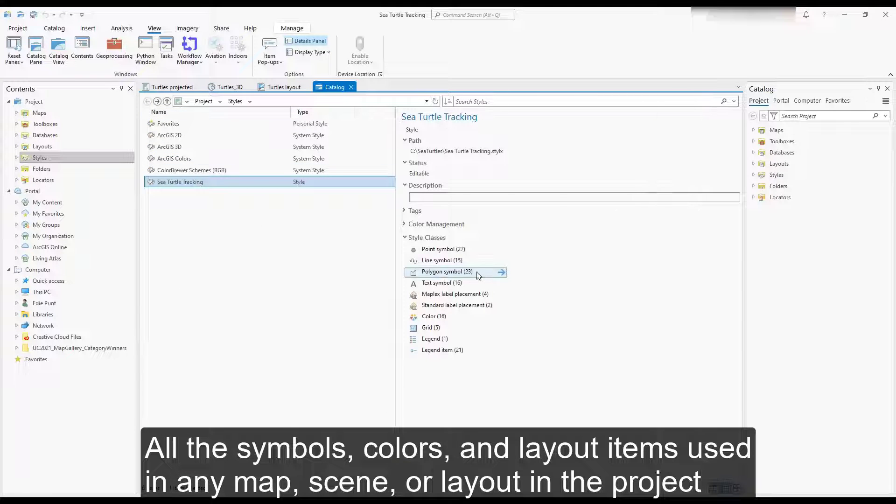
pyautogui.click(501, 273)
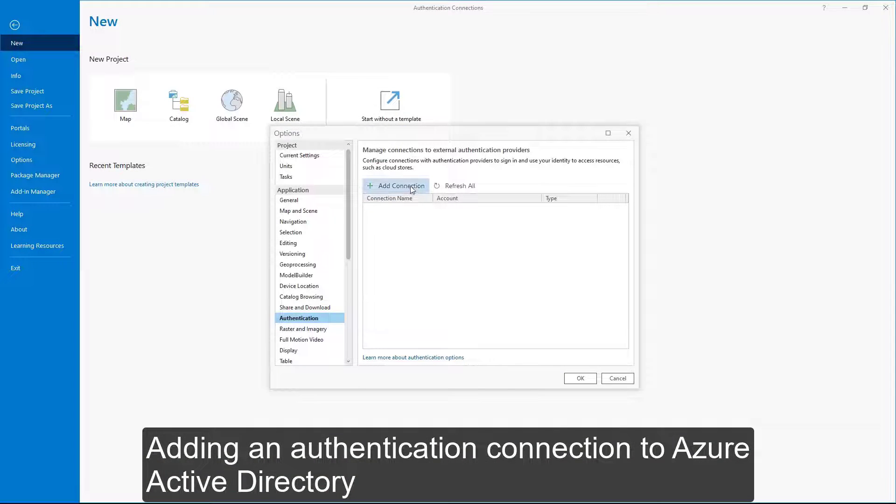
# Add the Esri Auth Connection for Microsoft Azure AD with its domain and pasted client ID.
pyautogui.click(412, 186)
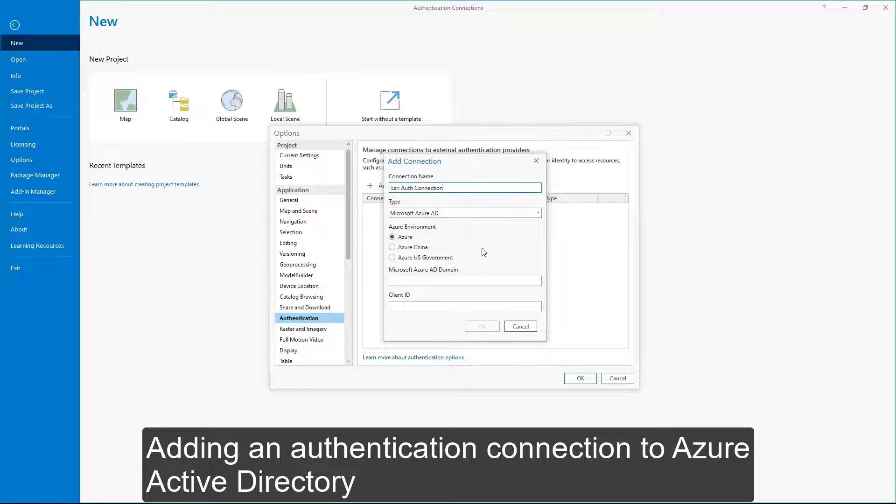
pyautogui.click(507, 280)
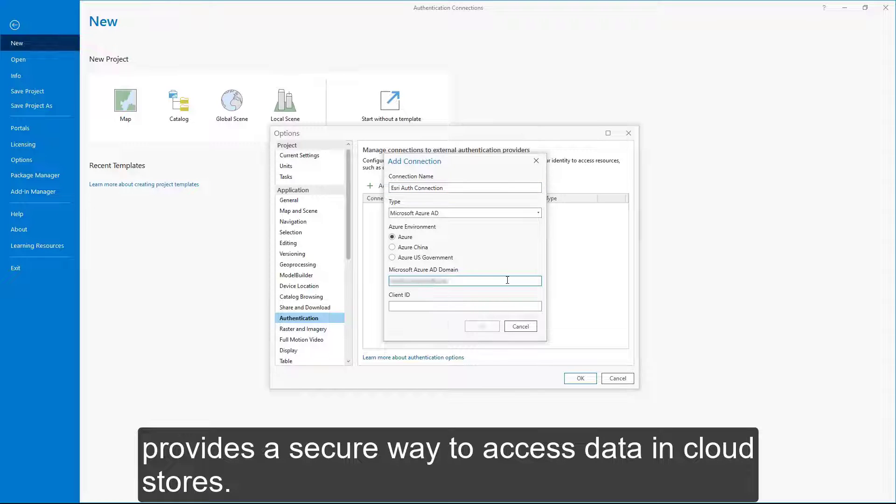
pyautogui.click(505, 306)
pyautogui.hotkey('ctrl', 'v')
pyautogui.click(482, 326)
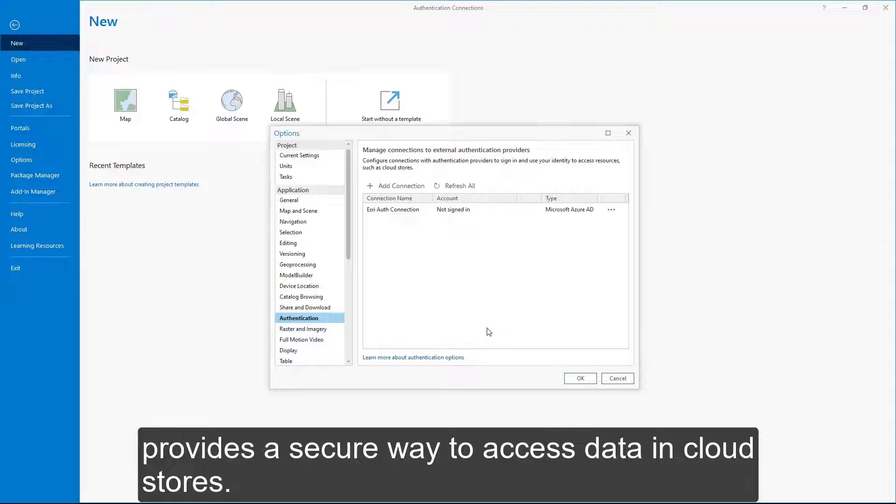
# Sign in to the Esri Auth Connection and return the sign-in to ArcGIS Pro.
pyautogui.click(611, 210)
pyautogui.click(651, 223)
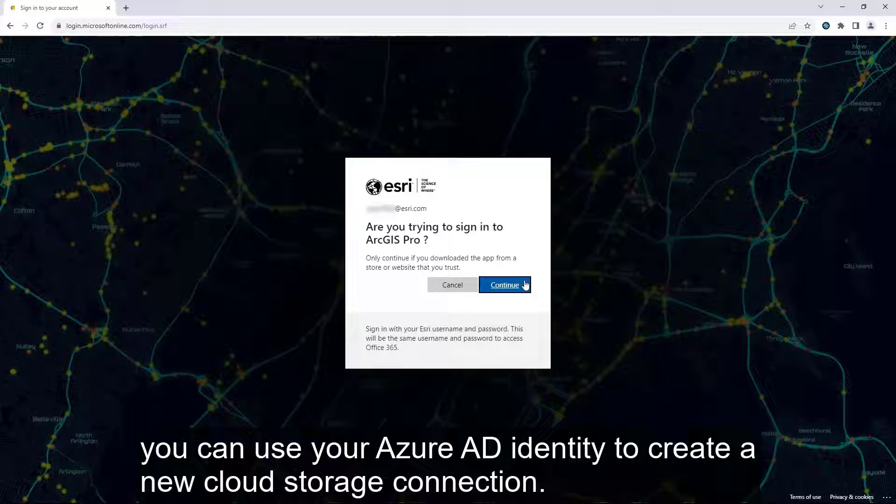
pyautogui.click(525, 284)
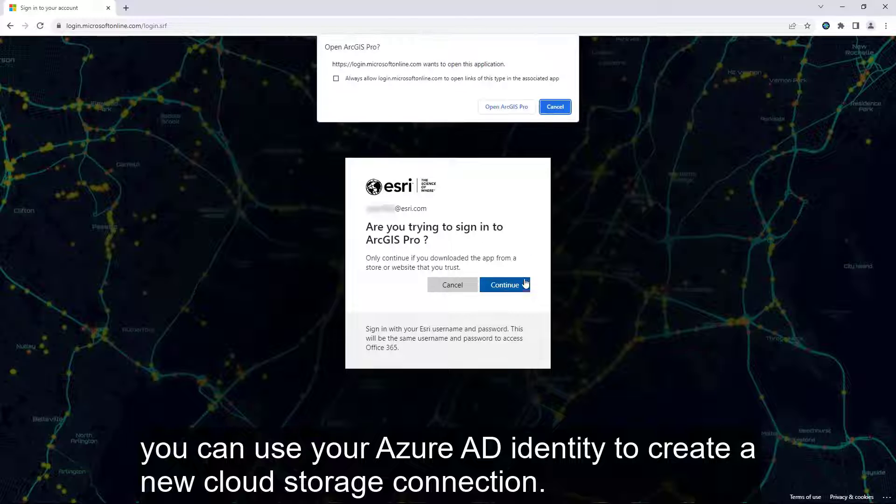
pyautogui.click(517, 107)
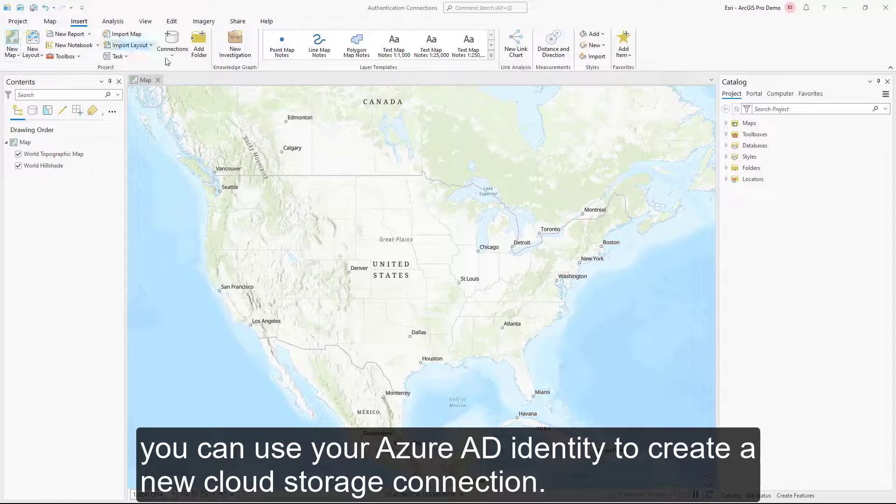
# Start a new cloud storage connection named DataLakeConnection using AZUREDATALAKE and Esri Auth Connection.
pyautogui.click(180, 60)
pyautogui.moveTo(220, 107)
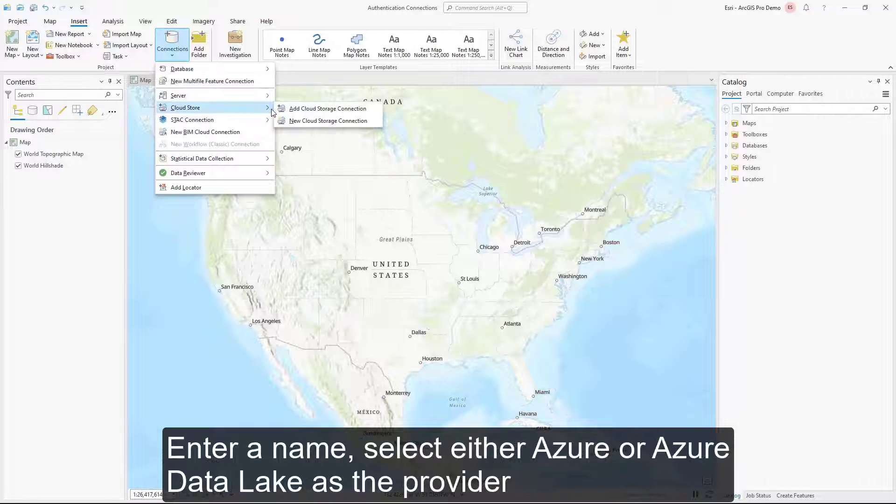
pyautogui.click(369, 118)
pyautogui.write('DataLakeConnection')
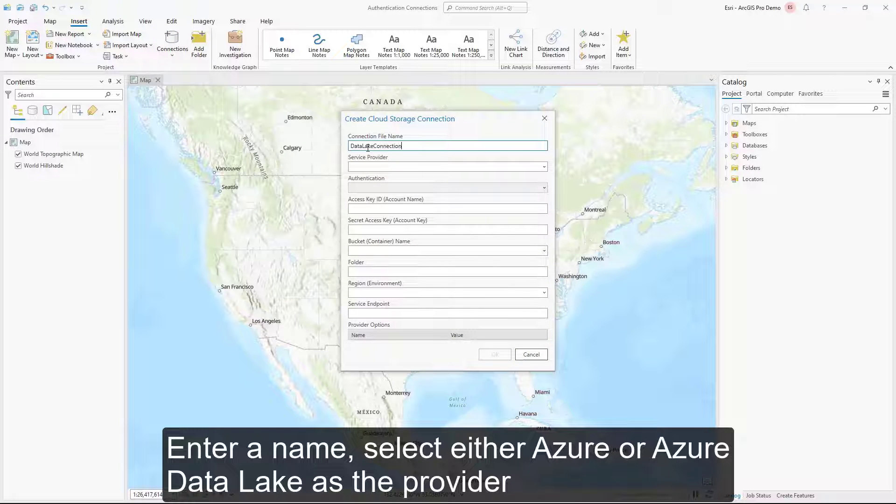
pyautogui.click(512, 167)
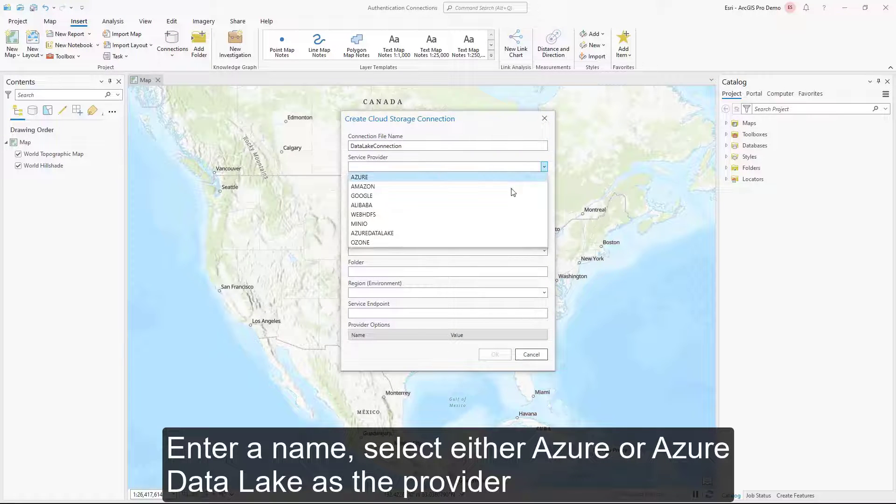
pyautogui.click(513, 234)
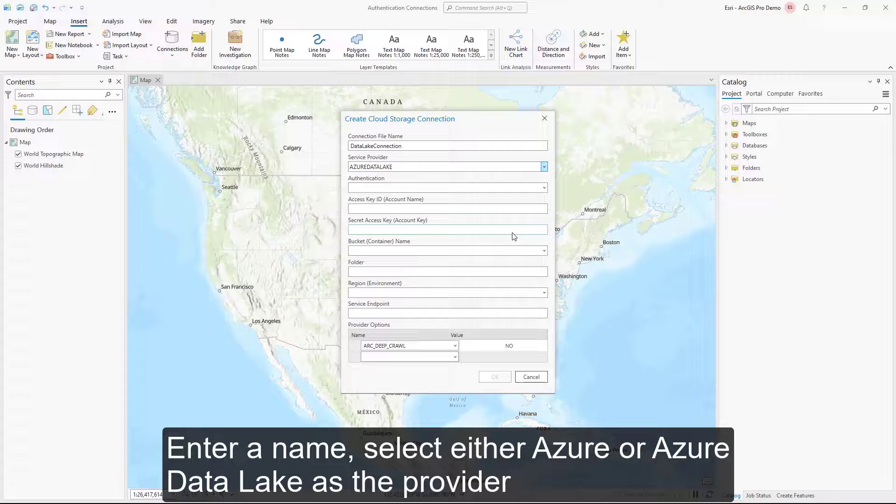
pyautogui.click(544, 187)
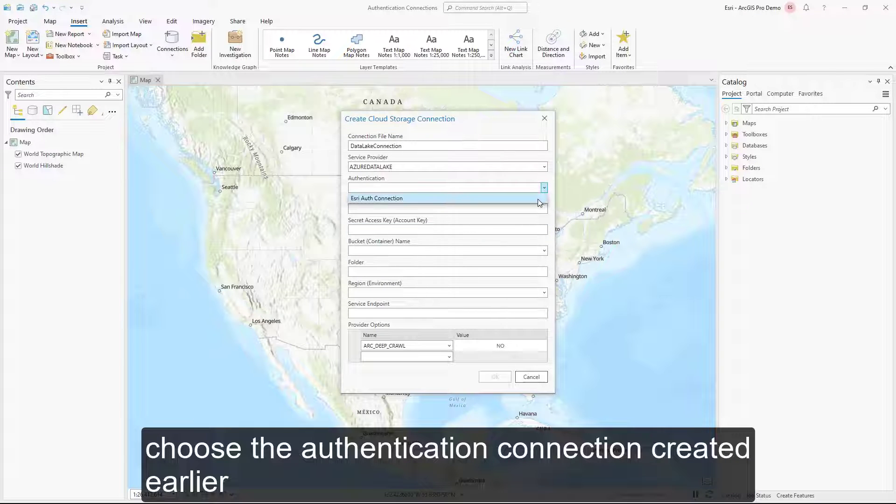
pyautogui.click(537, 199)
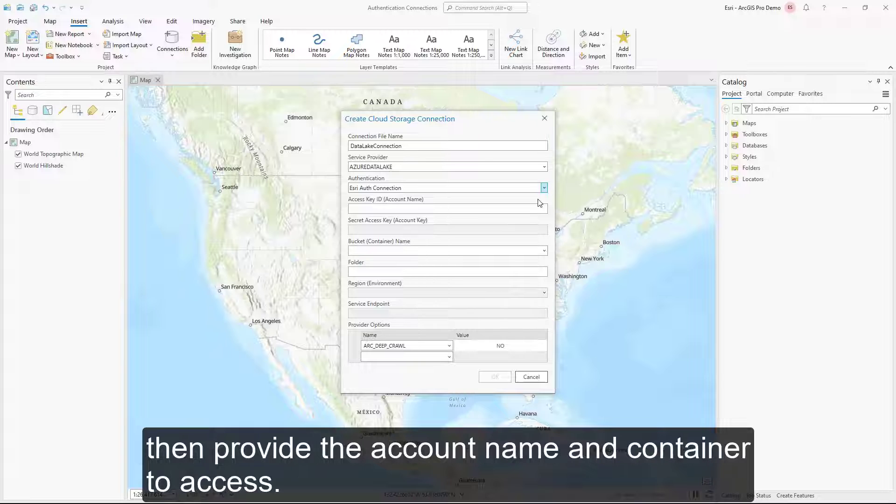
# Enter the storage account name and democontainer container, then create the connection.
pyautogui.click(535, 209)
pyautogui.hotkey('ctrl', 'v')
pyautogui.click(537, 251)
pyautogui.write('democontainer')
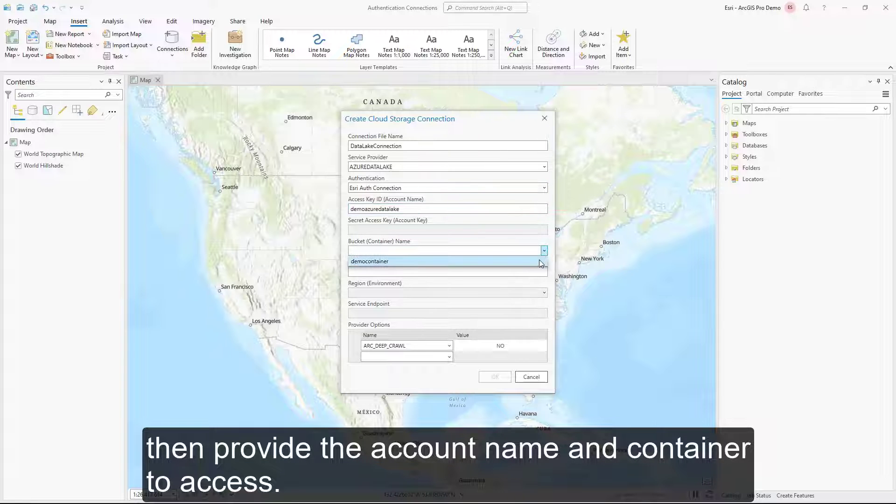
pyautogui.click(497, 377)
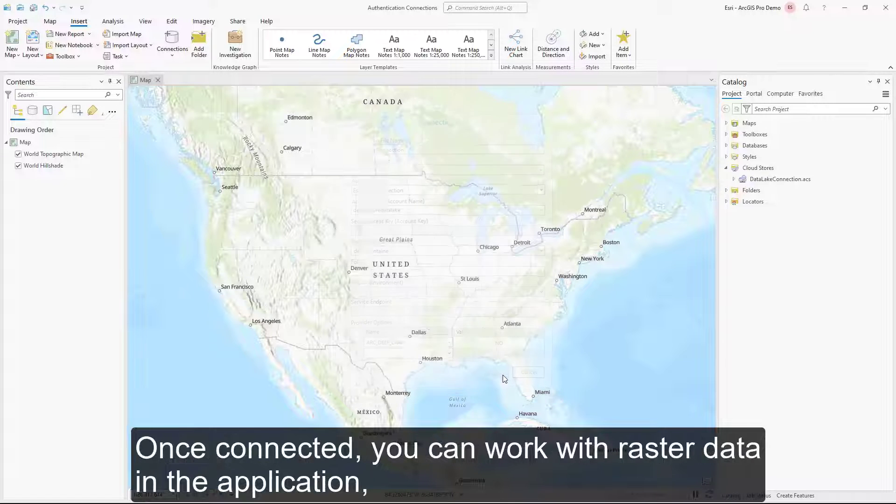
# Add the ao_3b_08UI_jp2 raster from the connection's raster_datasets folder to the map.
pyautogui.click(734, 179)
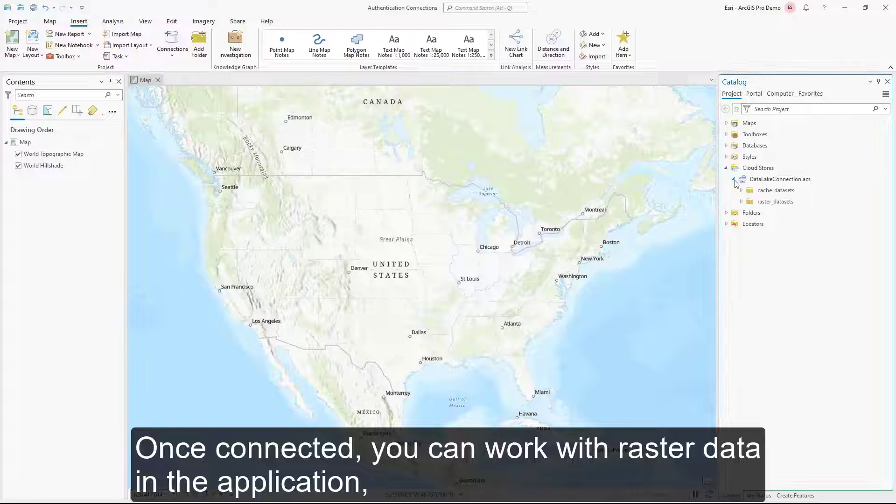
pyautogui.click(745, 212)
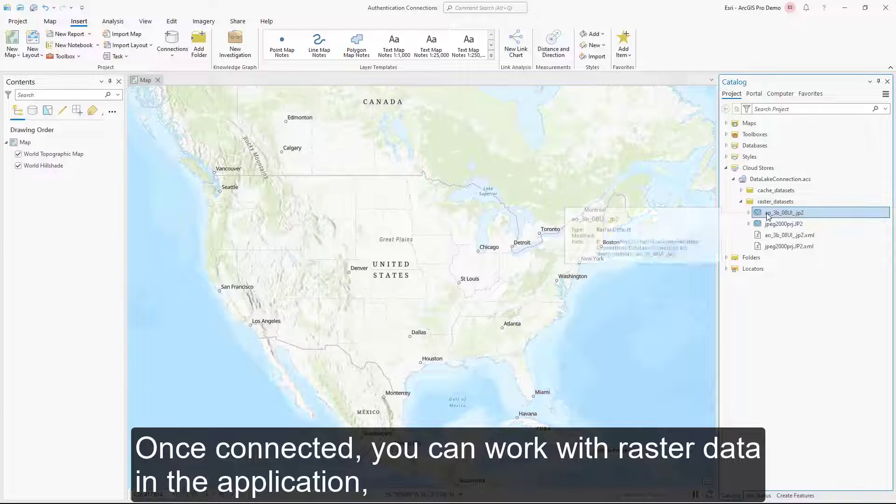
pyautogui.rightClick(746, 214)
pyautogui.click(745, 221)
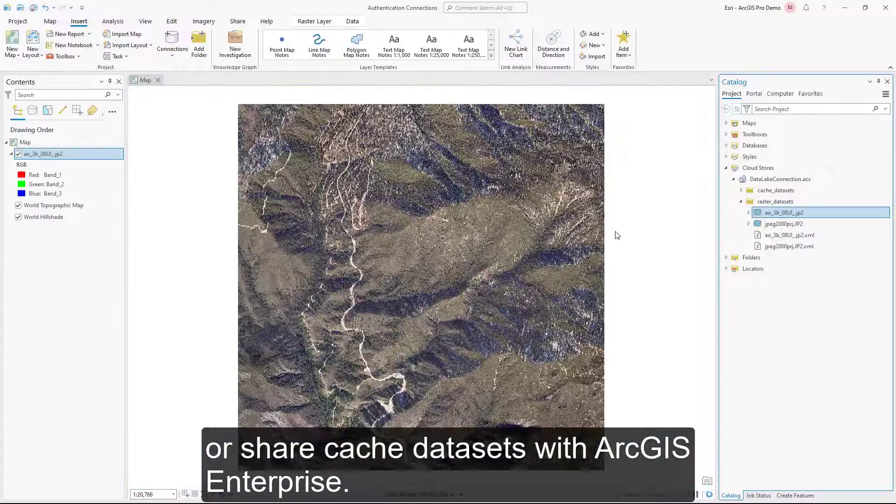